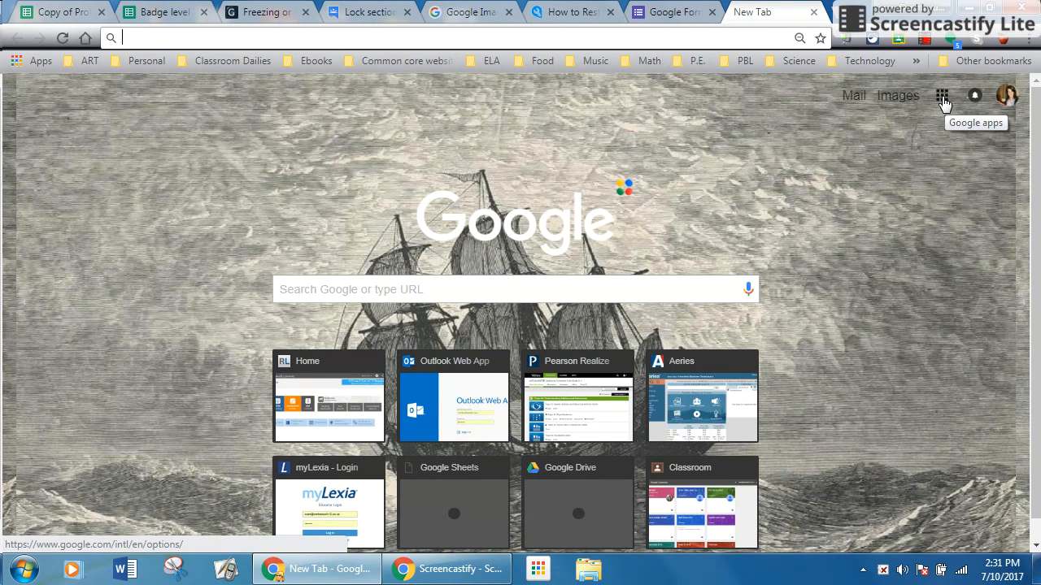
Step: Open Google Forms from the Google apps and start a new blank form
click(942, 97)
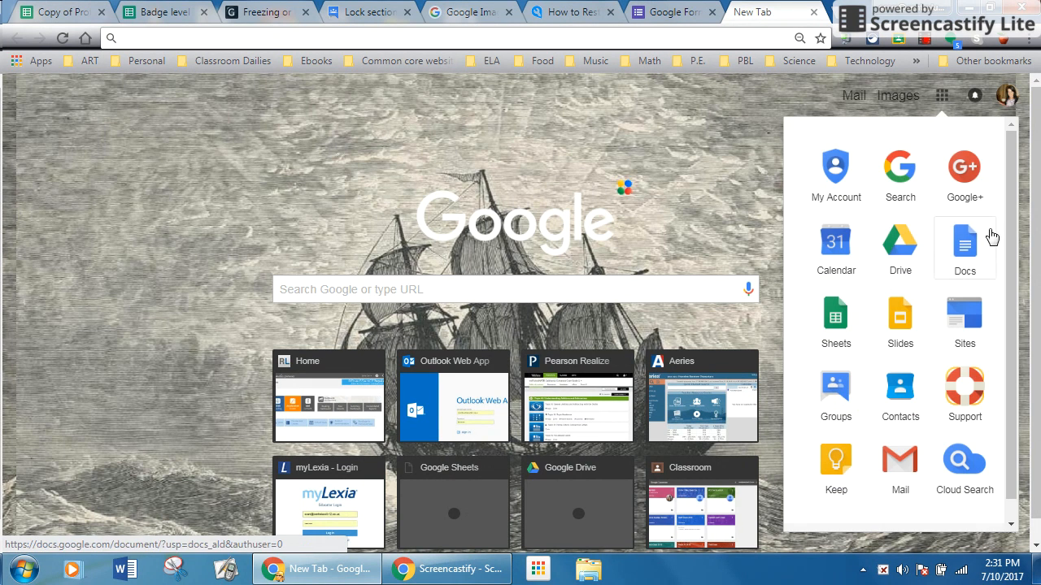
scroll(996, 269, down, 1)
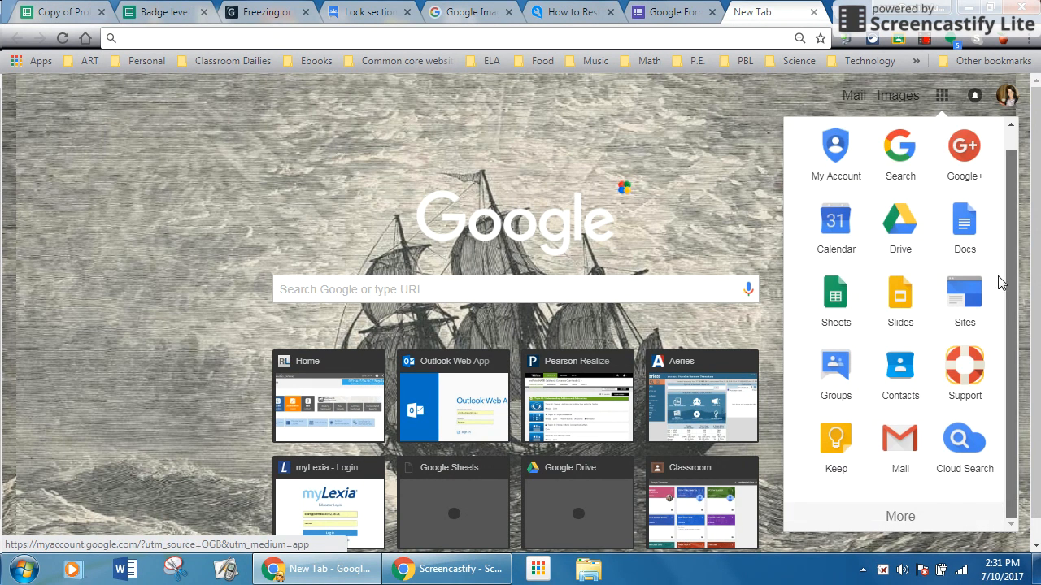
click(900, 518)
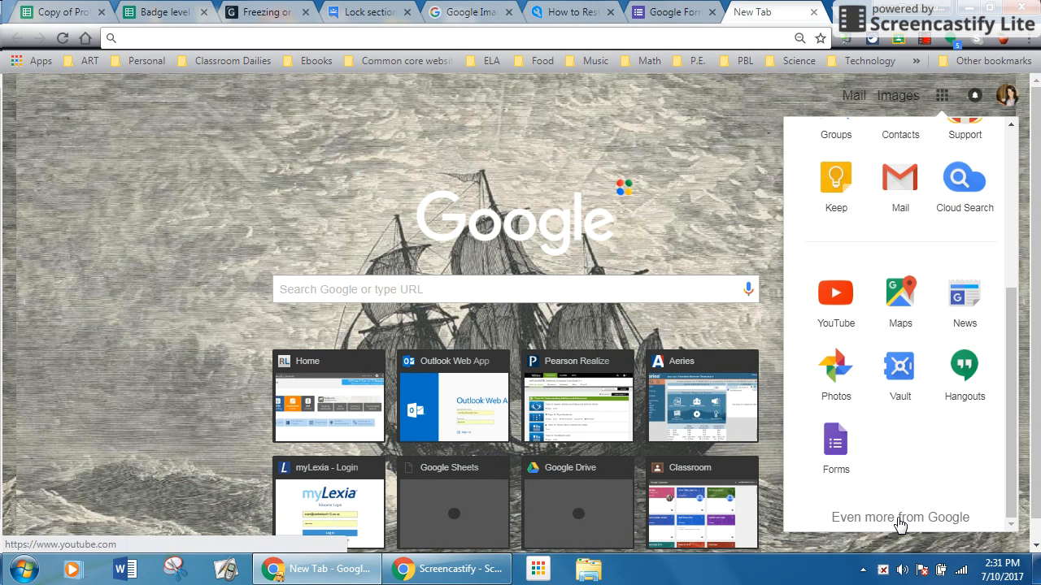
click(827, 441)
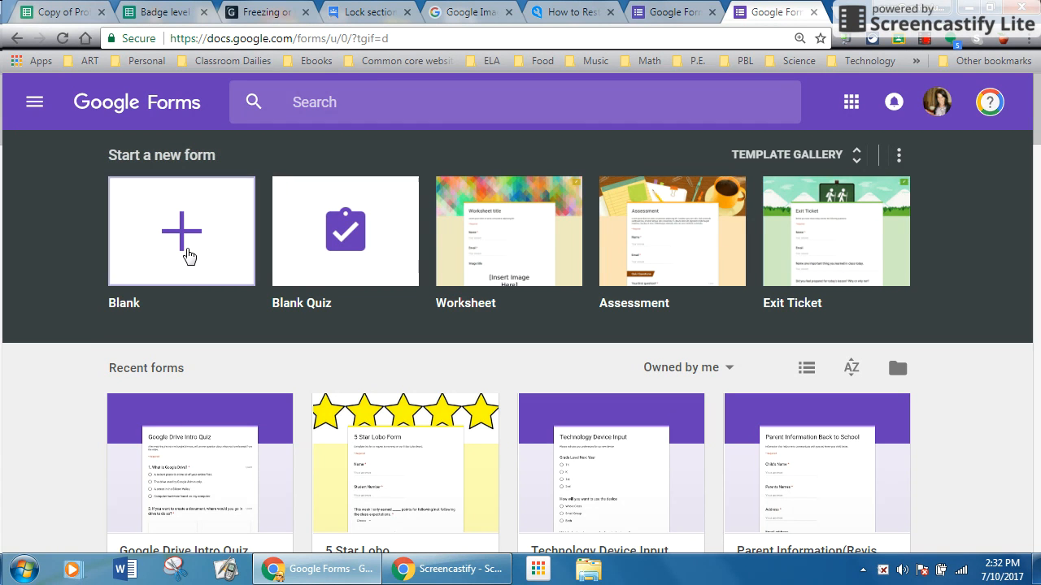
click(183, 235)
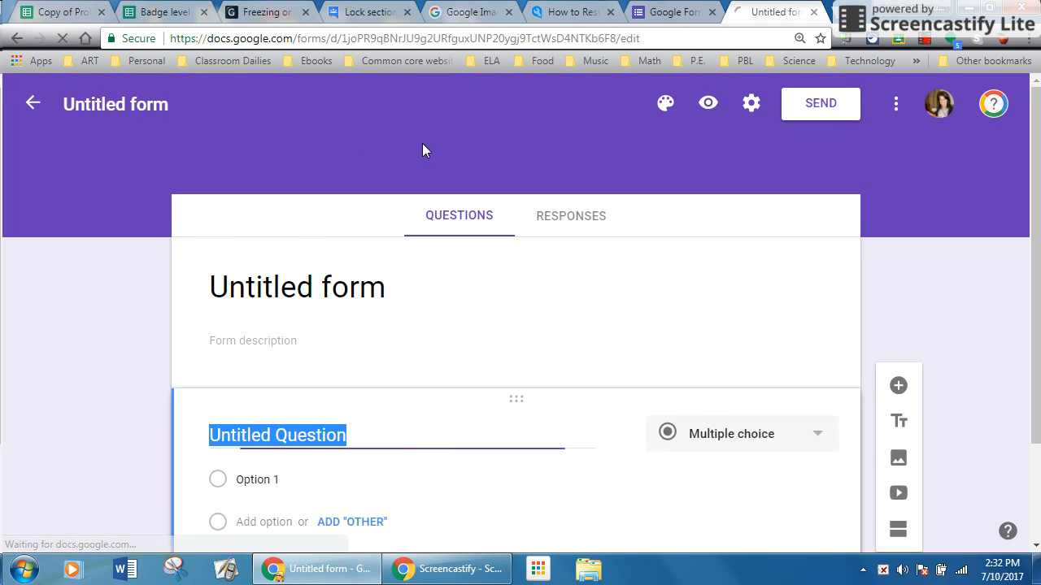
Step: Title the form "Test Form" and give the form file the same name
click(325, 284)
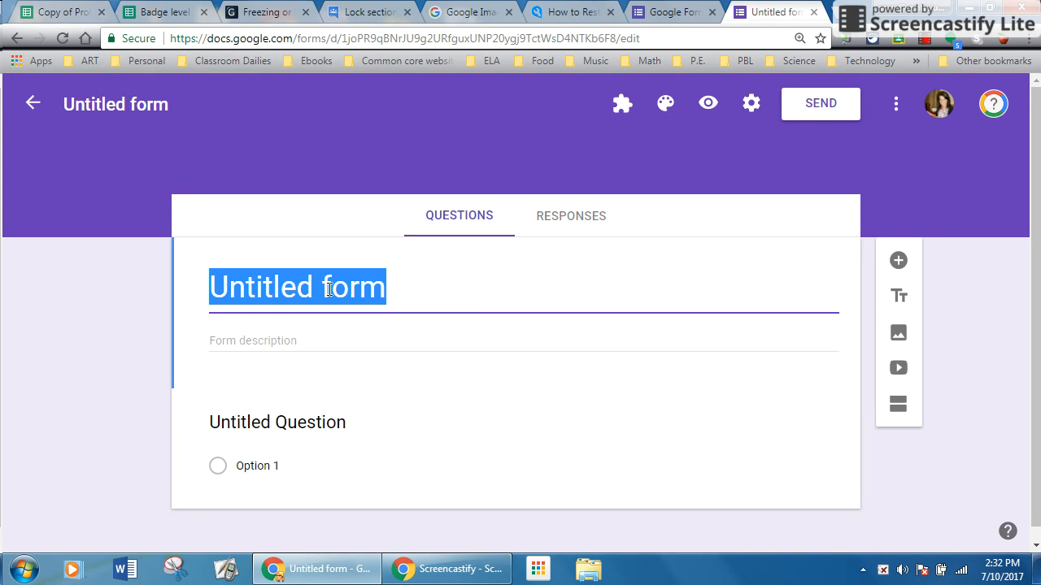
text(Te)
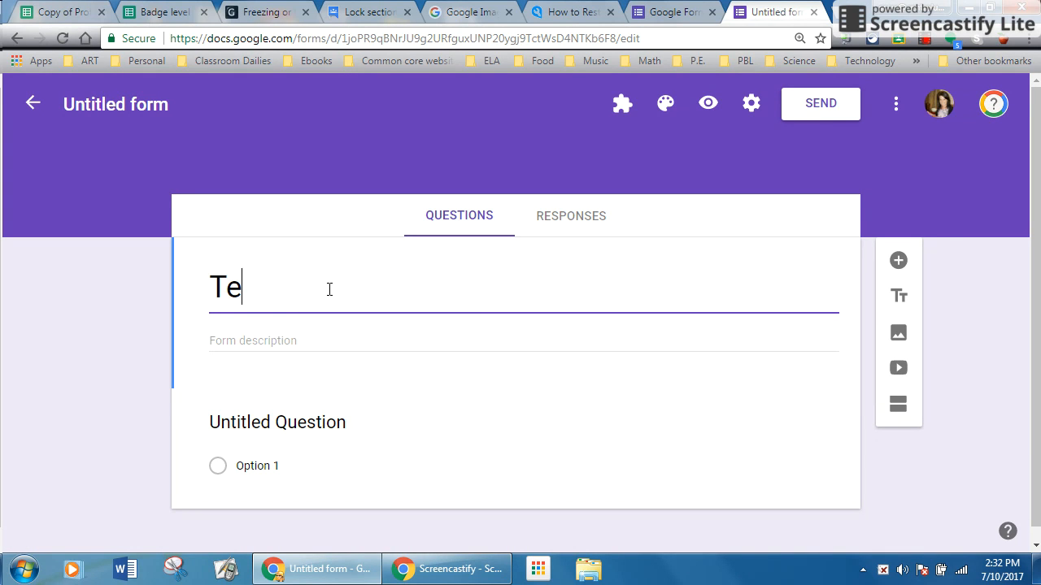
text(st Form)
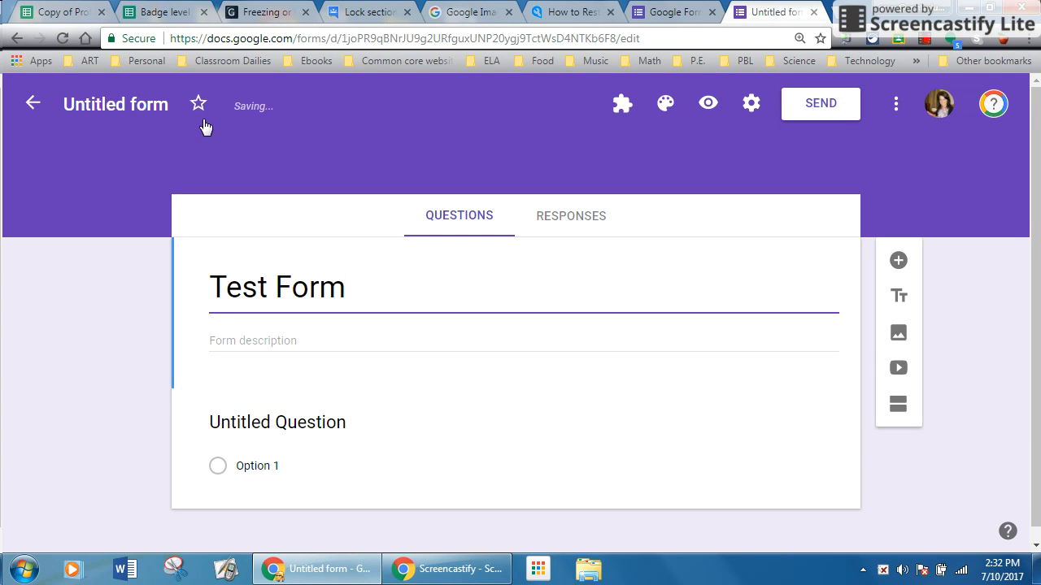
click(114, 109)
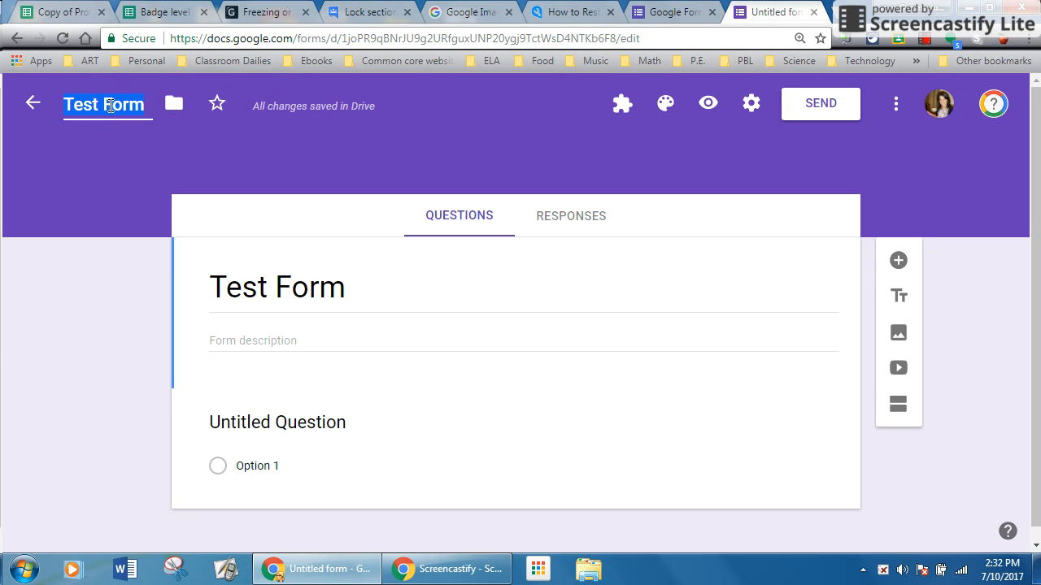
Step: Enter the form description "This form is going to be used to help learn about forms."
click(331, 345)
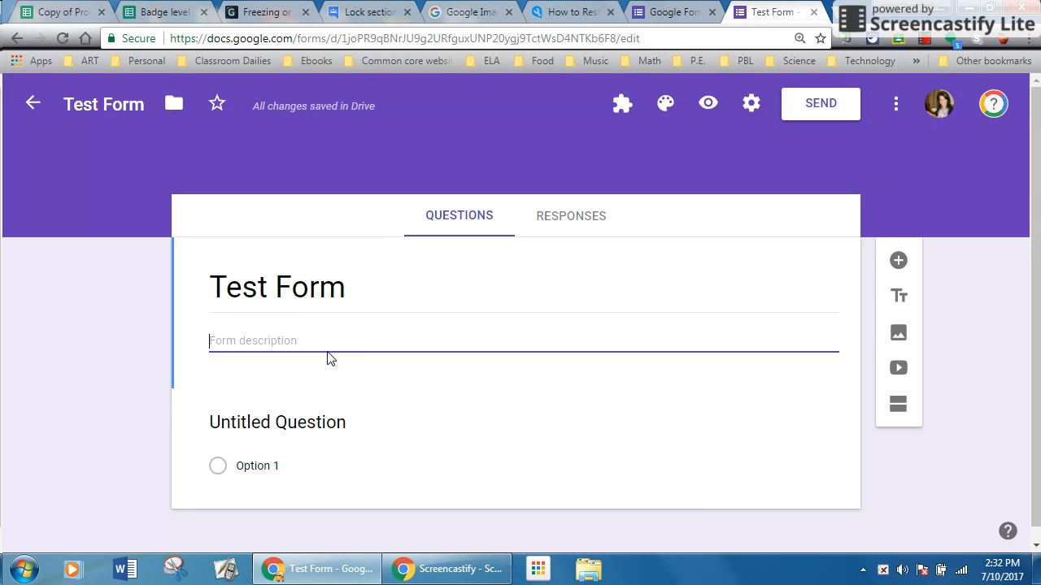
text(This form is go)
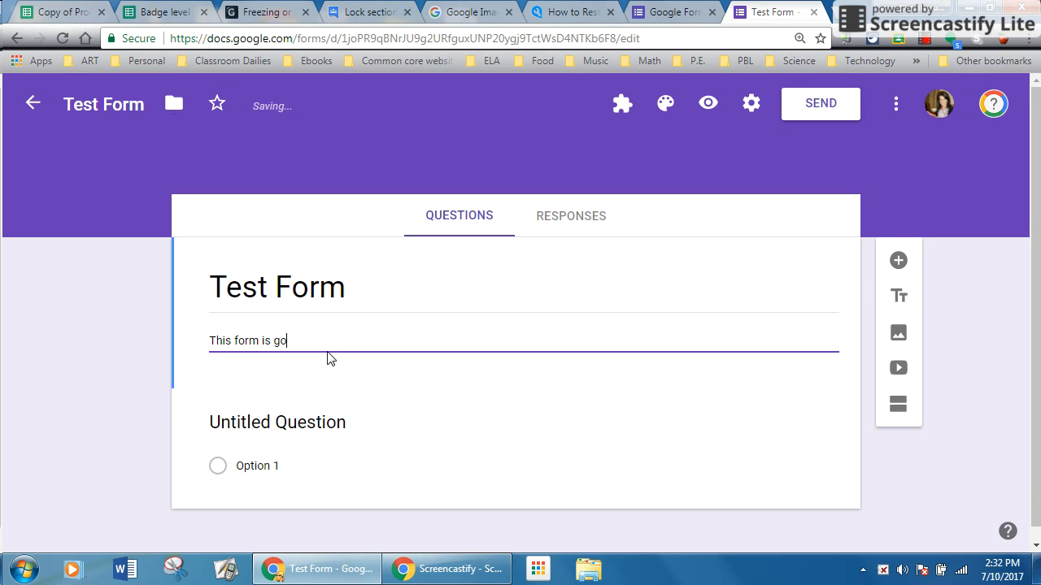
text(to be)
text(arn about forms)
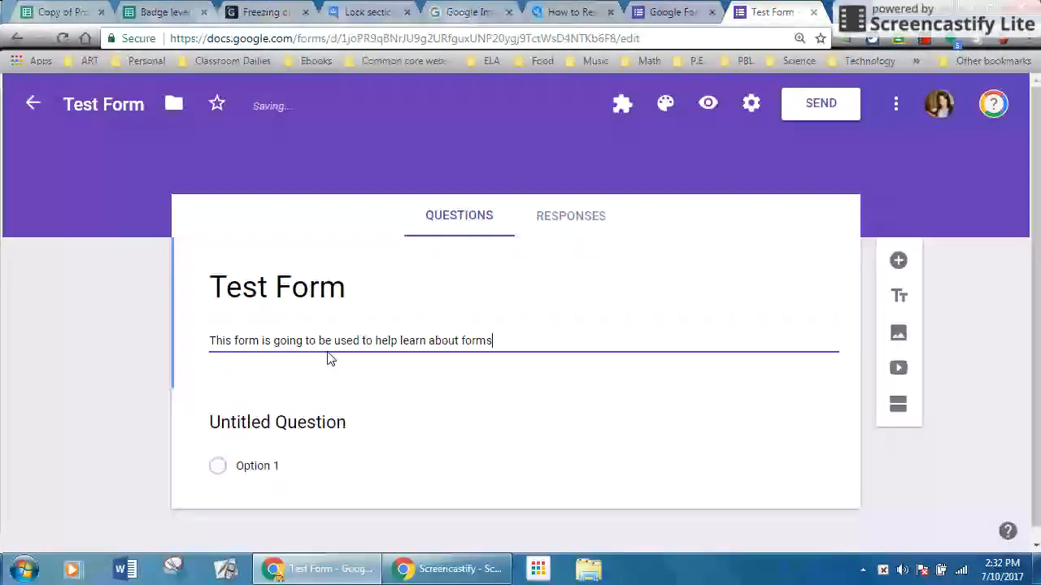
text(.)
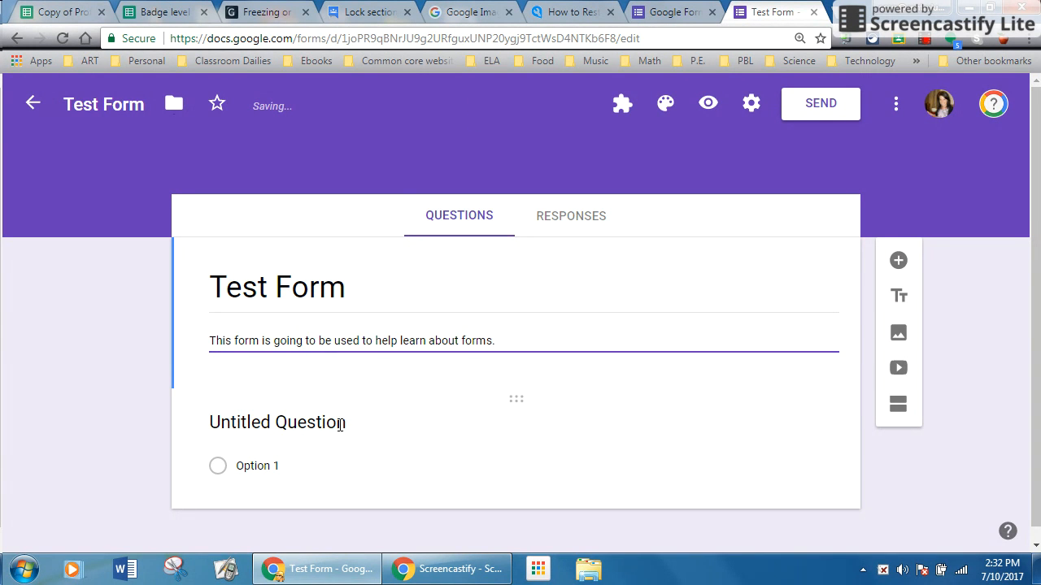
Step: Replace the untitled first question with a short-answer question called "Name"
scroll(495, 412, down, 1)
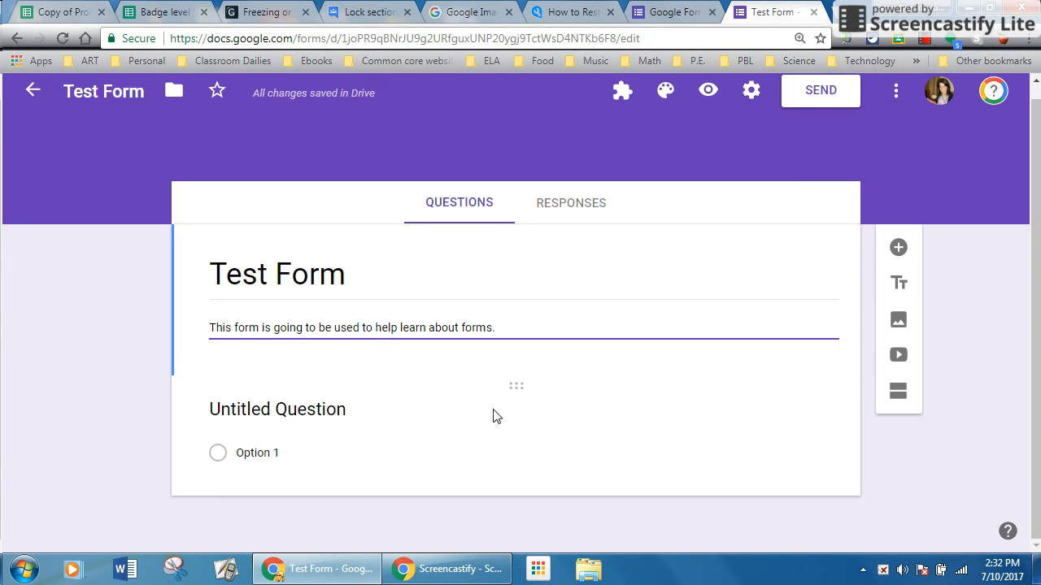
click(315, 408)
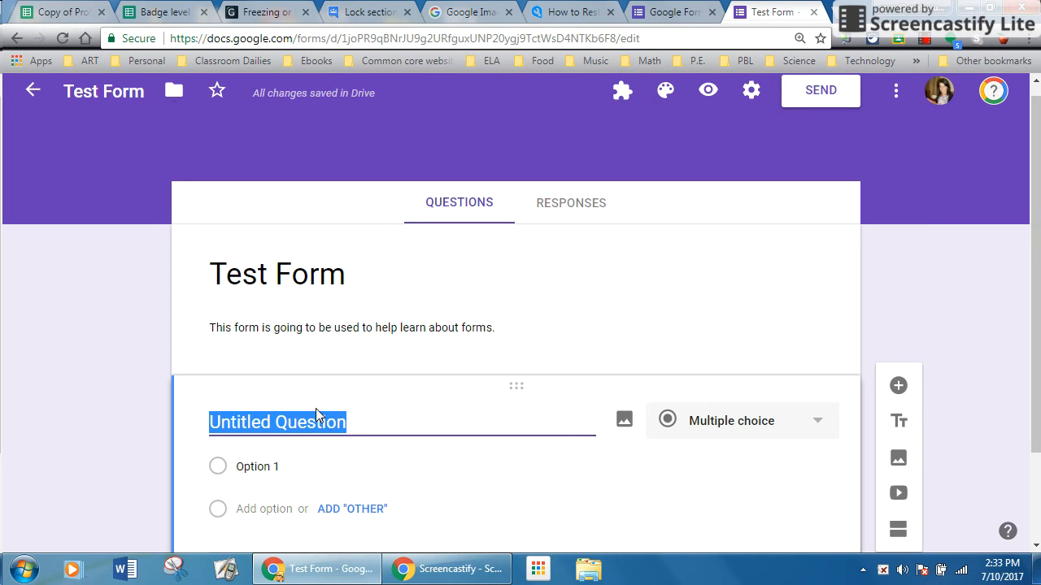
text(Name)
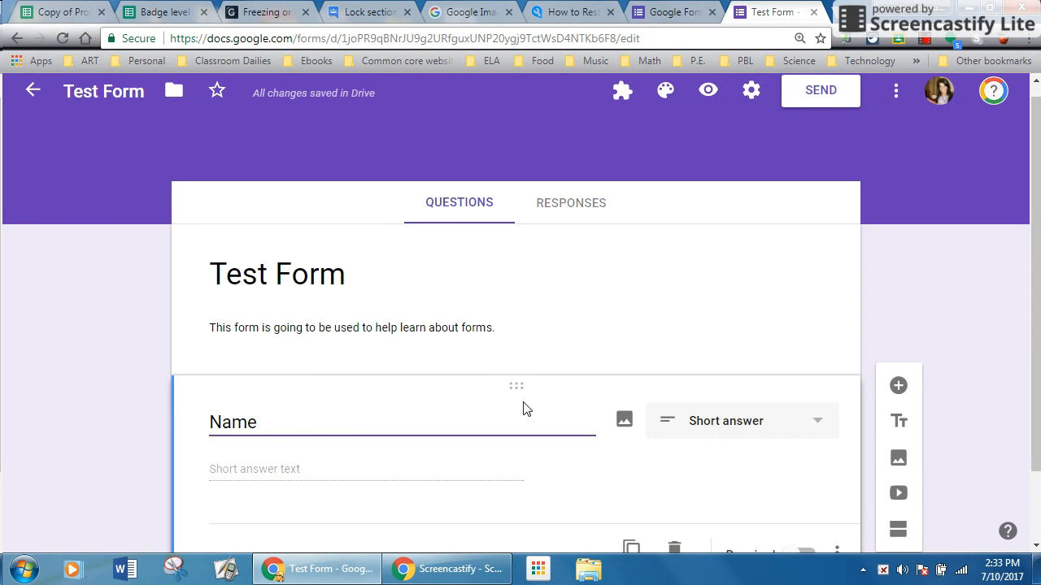
scroll(523, 396, down, 1)
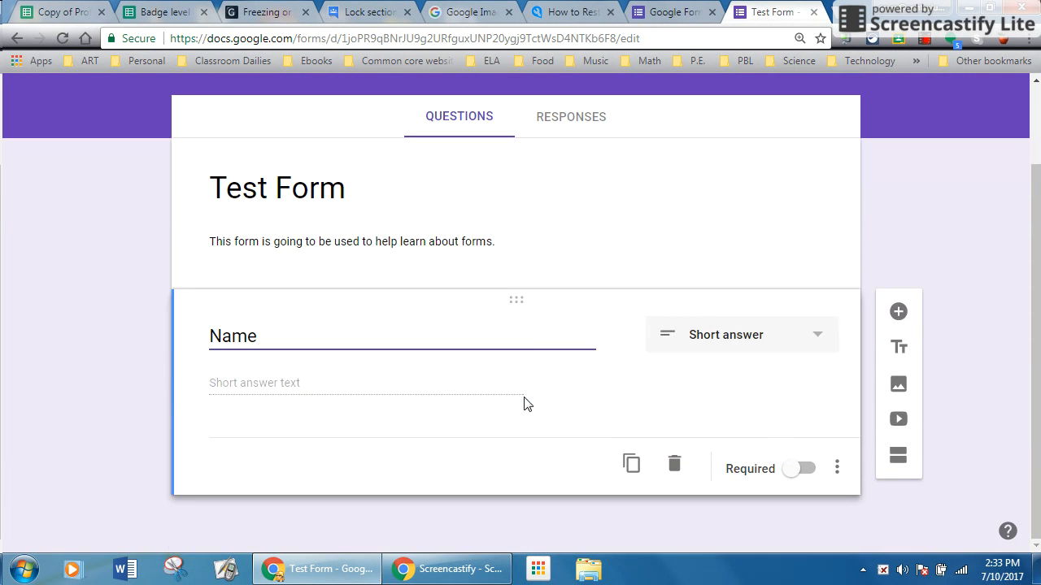
click(341, 388)
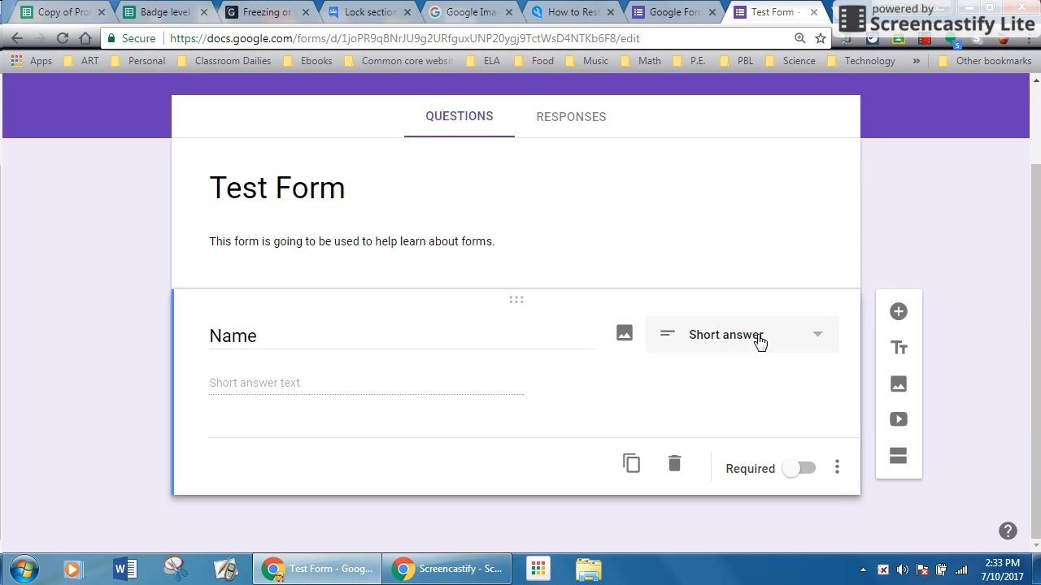
Step: Look through all the answer types available for the Name question, down to Date and Time
click(759, 342)
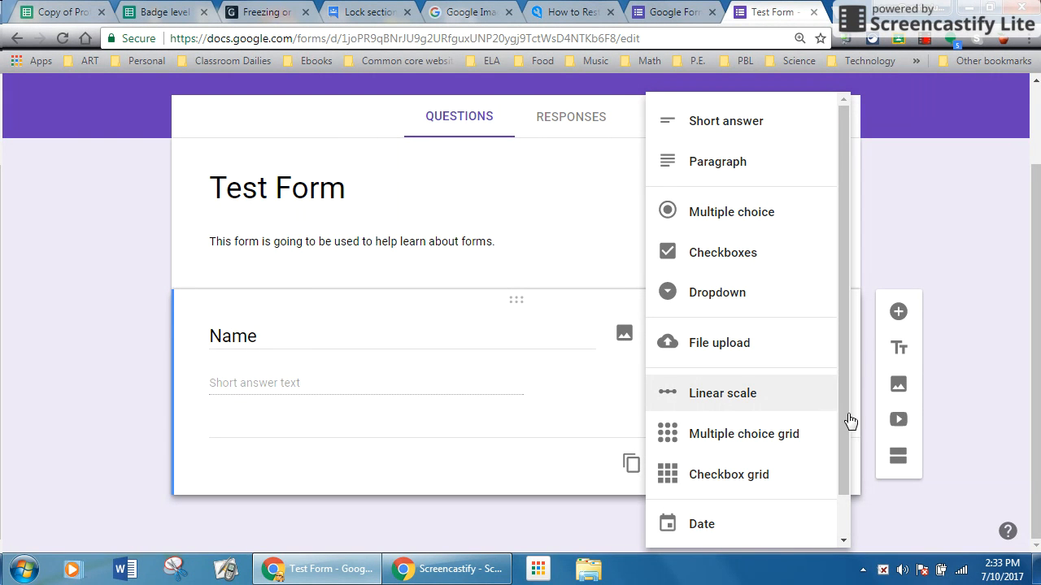
drag(846, 419, 844, 470)
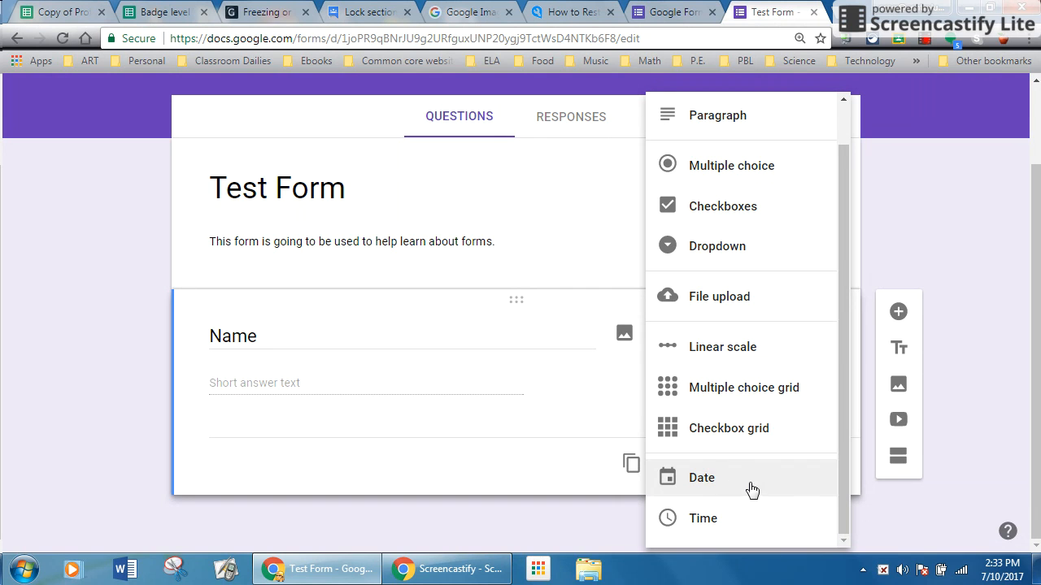
click(627, 404)
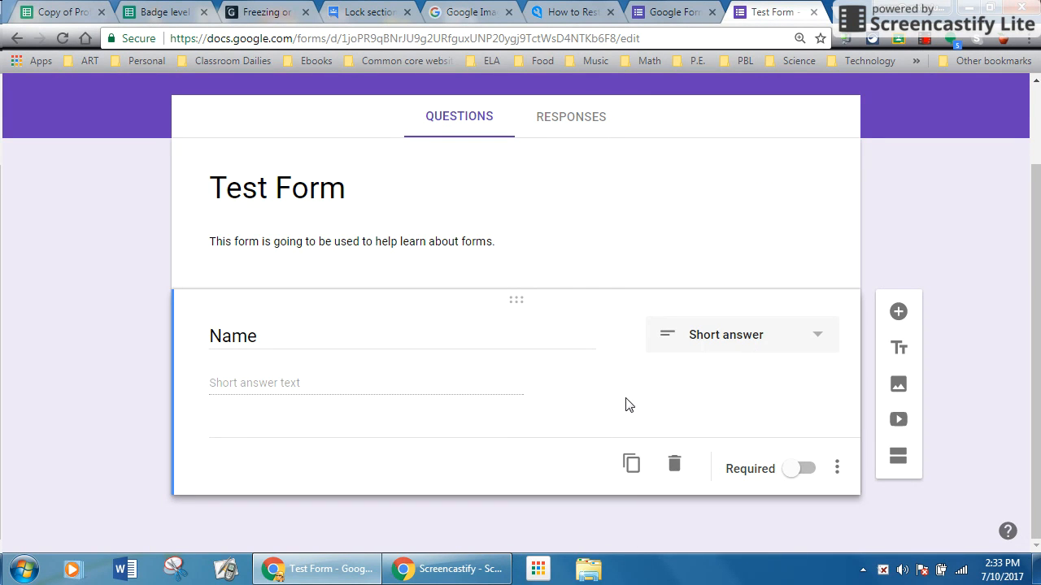
Step: Make the Name question required and add a blank multiple choice question below it
click(793, 470)
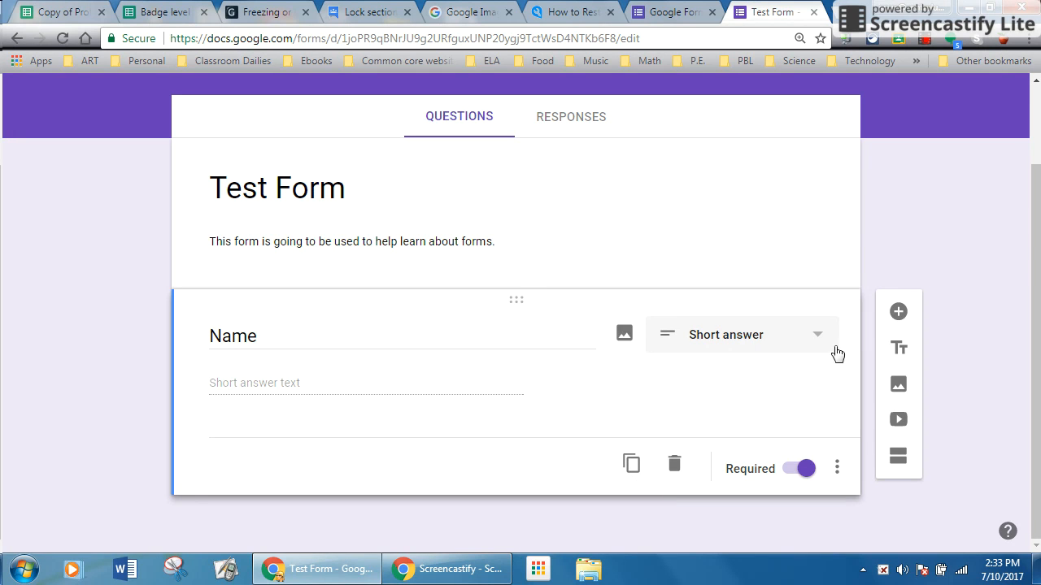
click(899, 312)
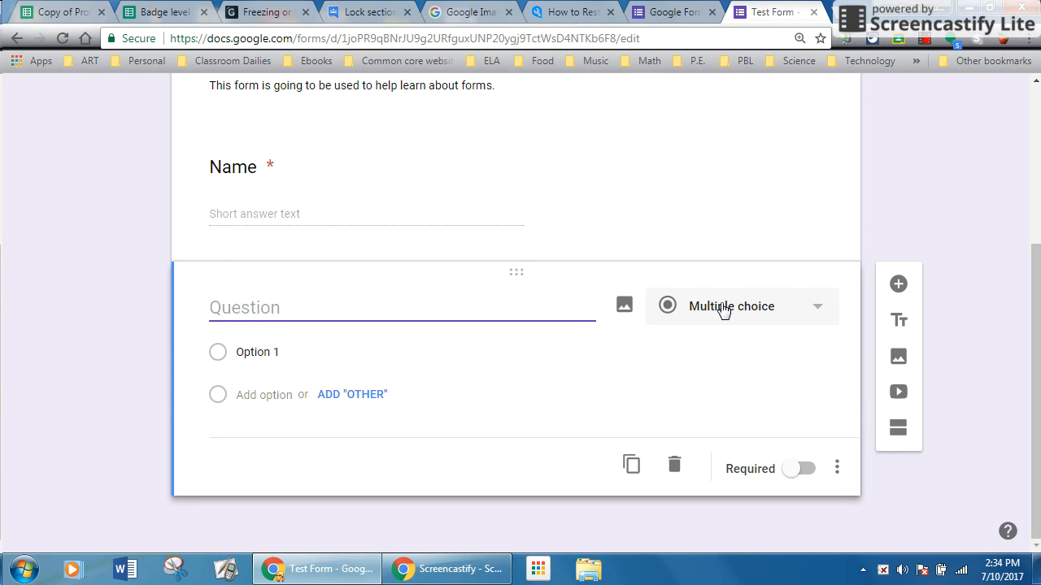
click(814, 312)
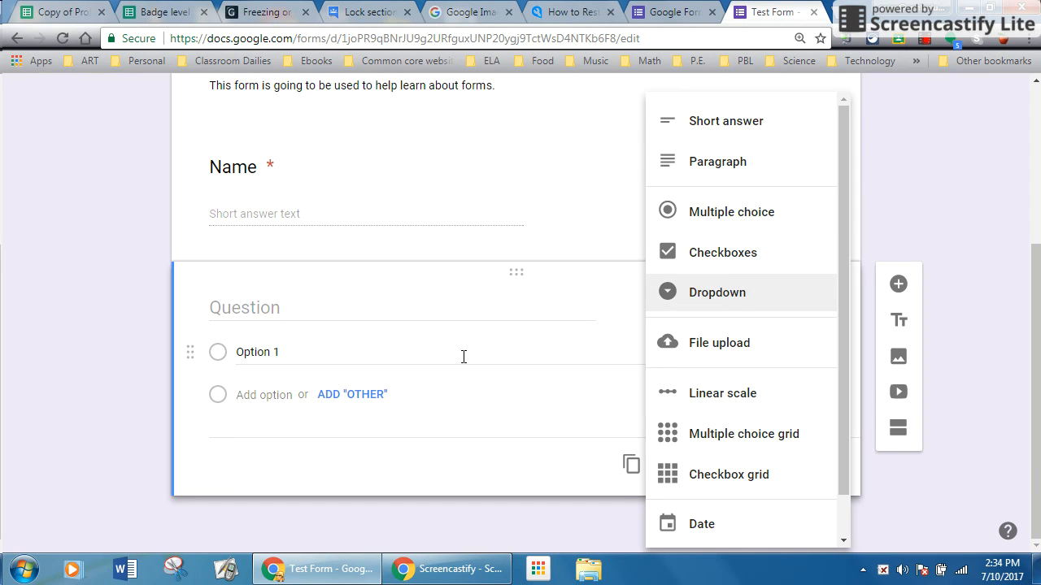
click(479, 314)
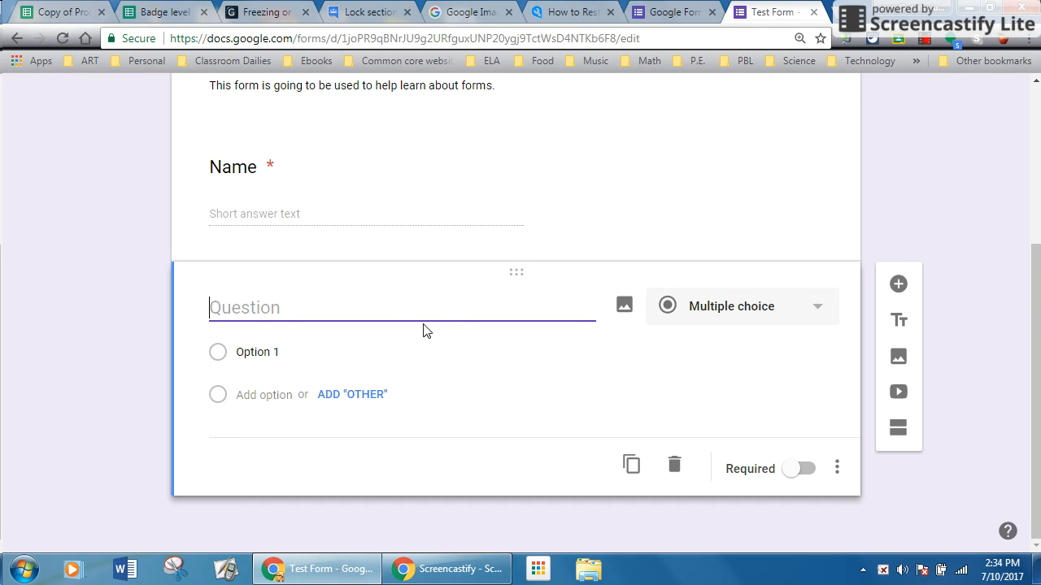
click(296, 353)
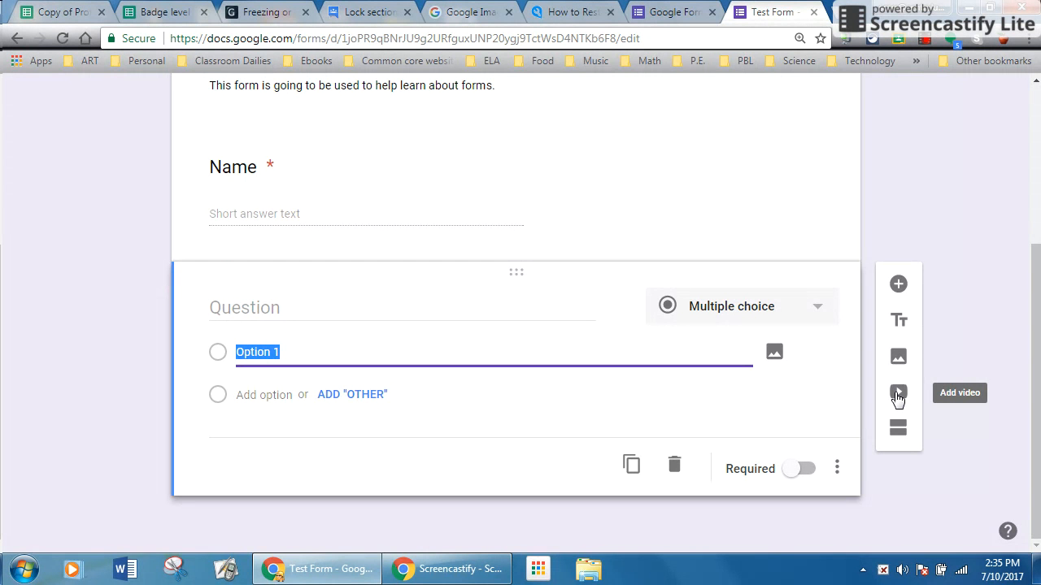
Step: View the theme colours offered for the form without choosing a different one
scroll(923, 366, up, 3)
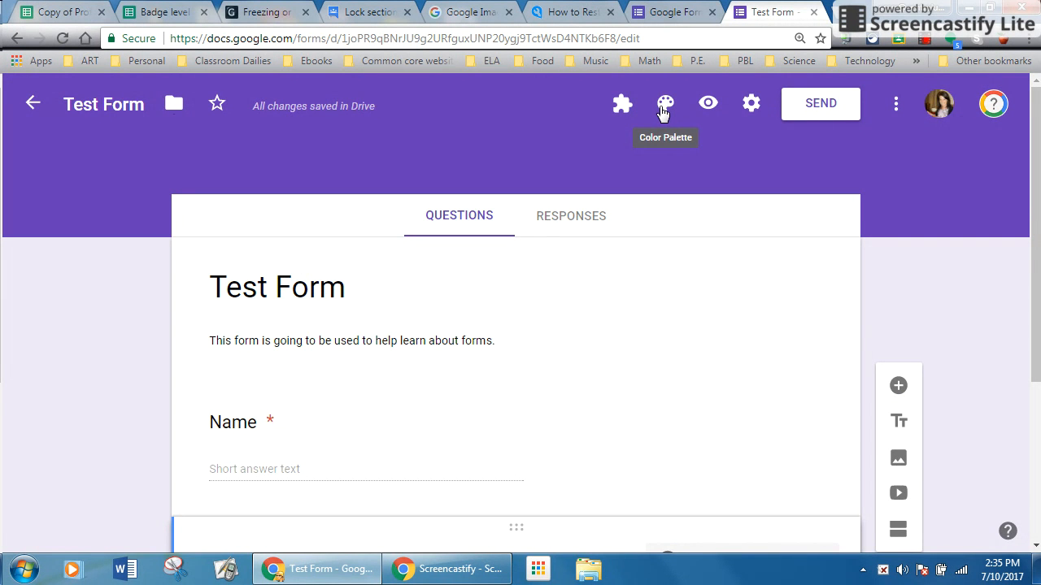
click(663, 112)
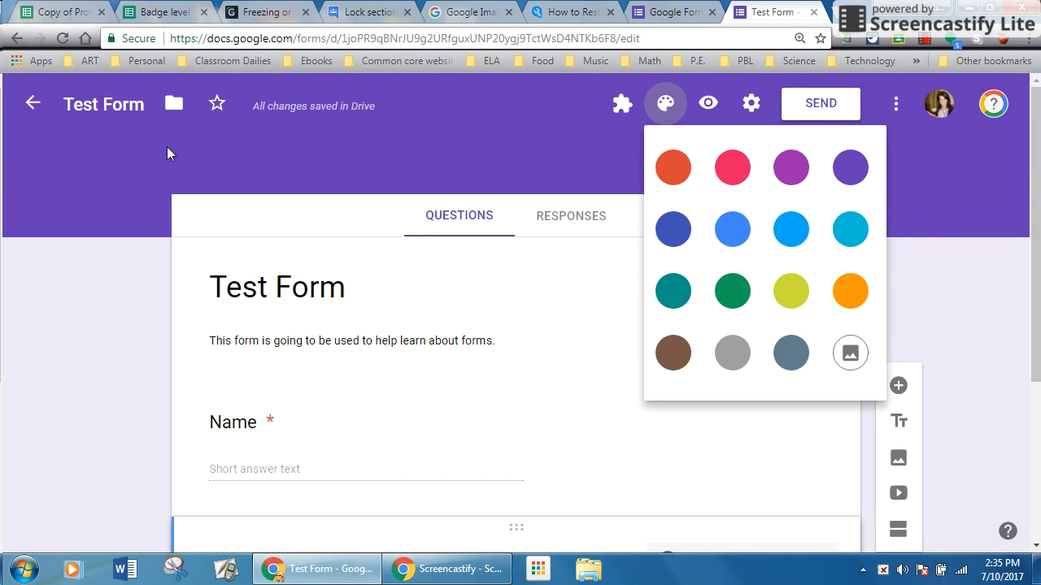
click(560, 161)
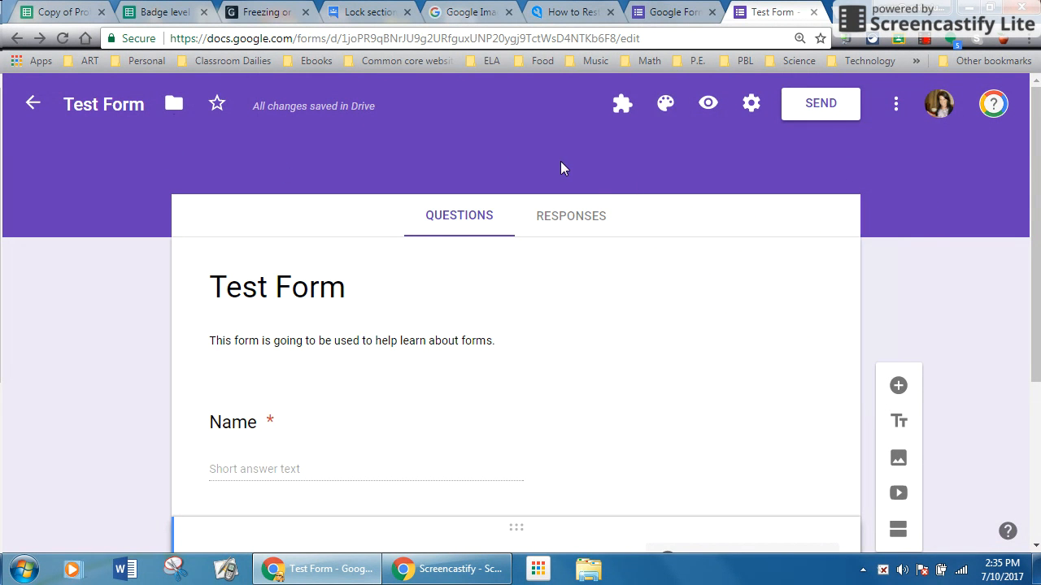
Step: Preview the whole form as respondents see it and return to editing it
click(706, 104)
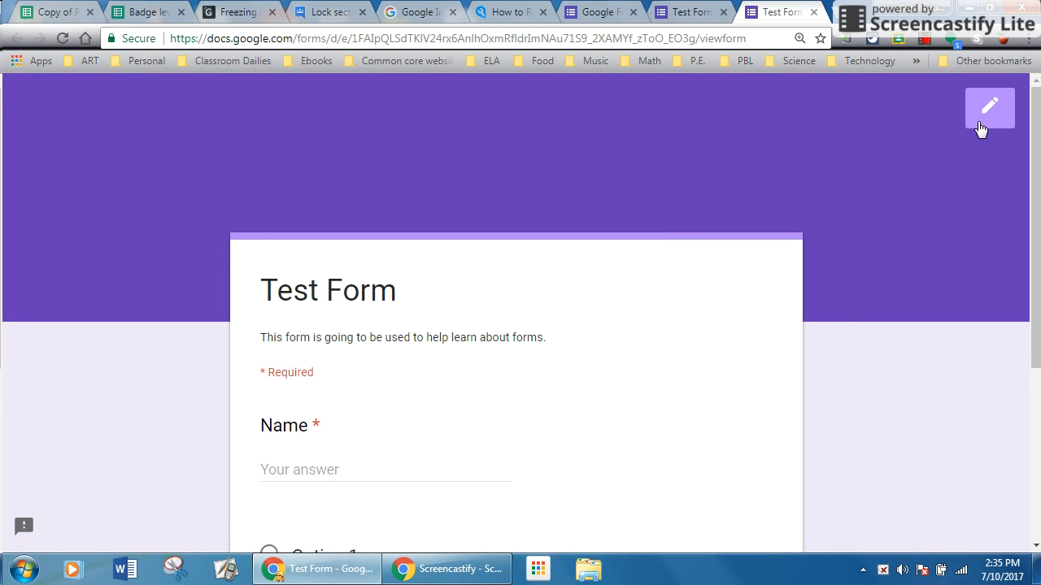
scroll(659, 258, down, 4)
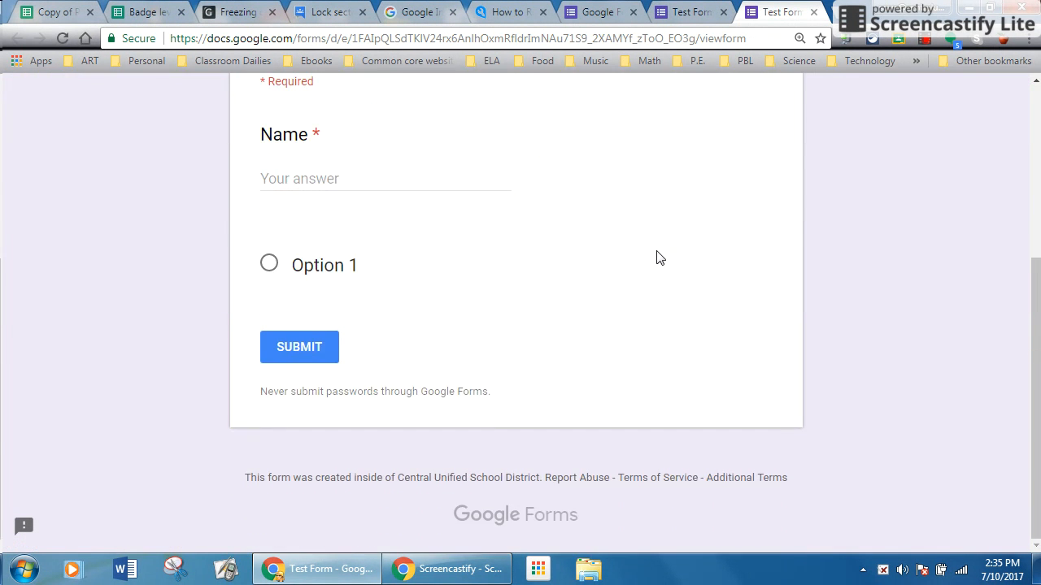
scroll(659, 258, up, 4)
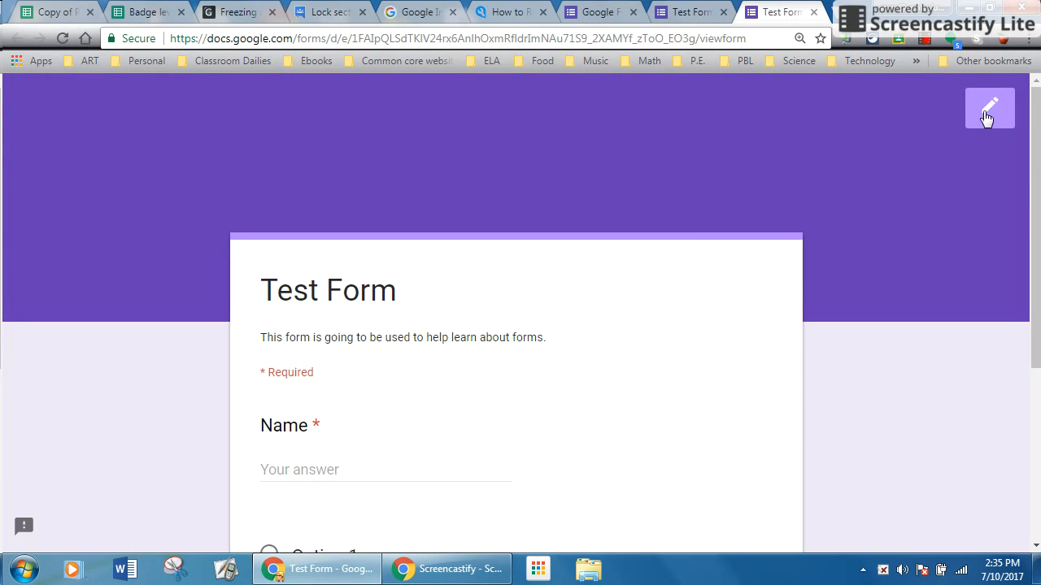
click(984, 108)
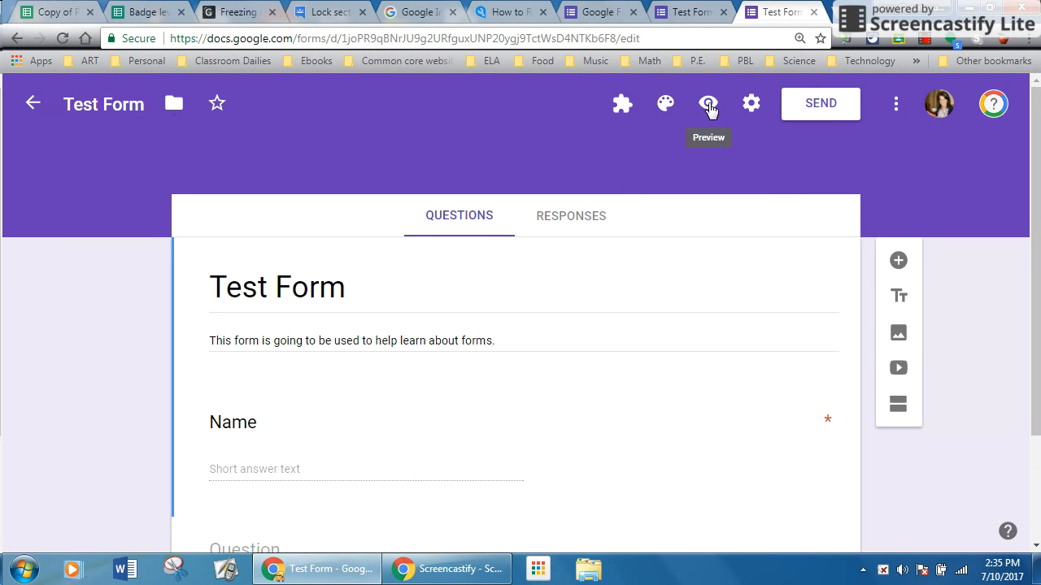
Step: Review the form's general settings for email collection, sign-in and respondent permissions, leaving them unchanged
click(751, 104)
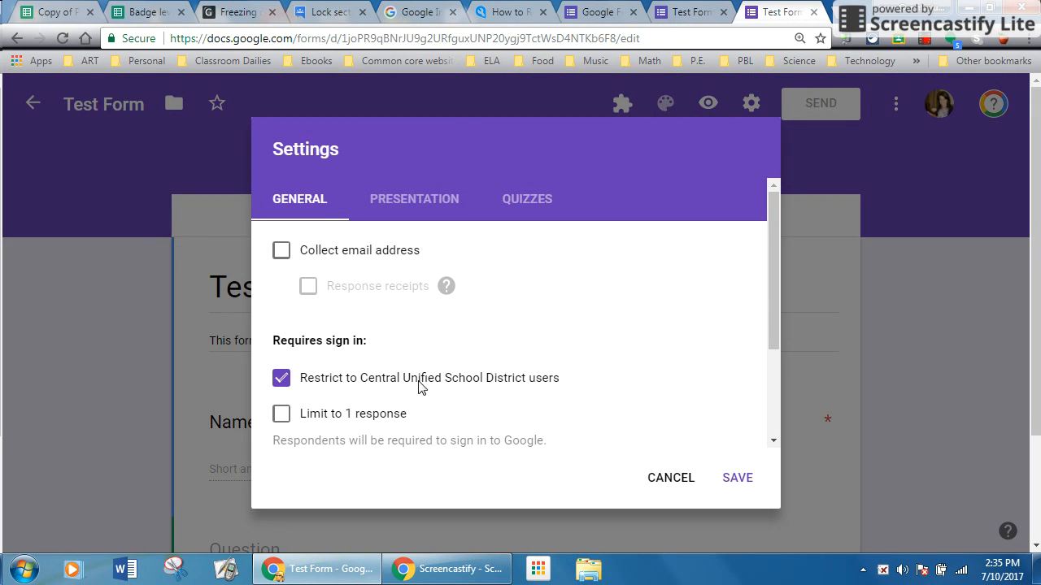
scroll(546, 387, down, 1)
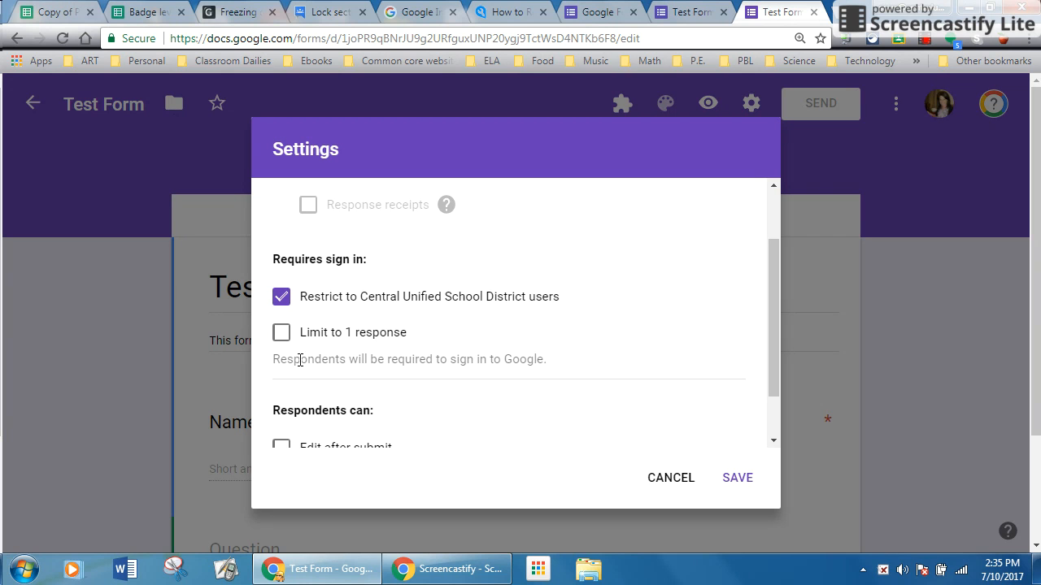
scroll(561, 372, down, 1)
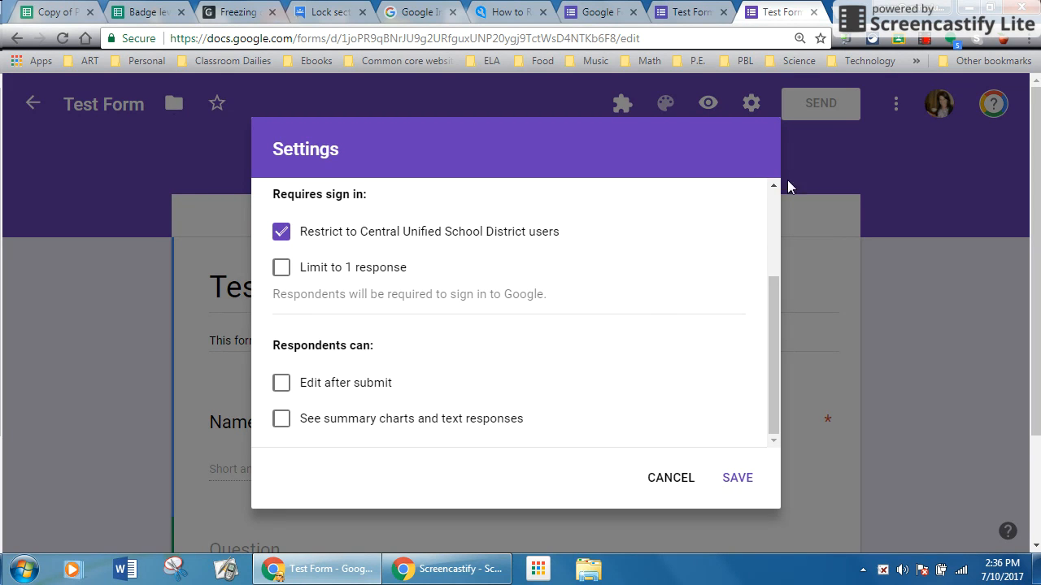
click(670, 477)
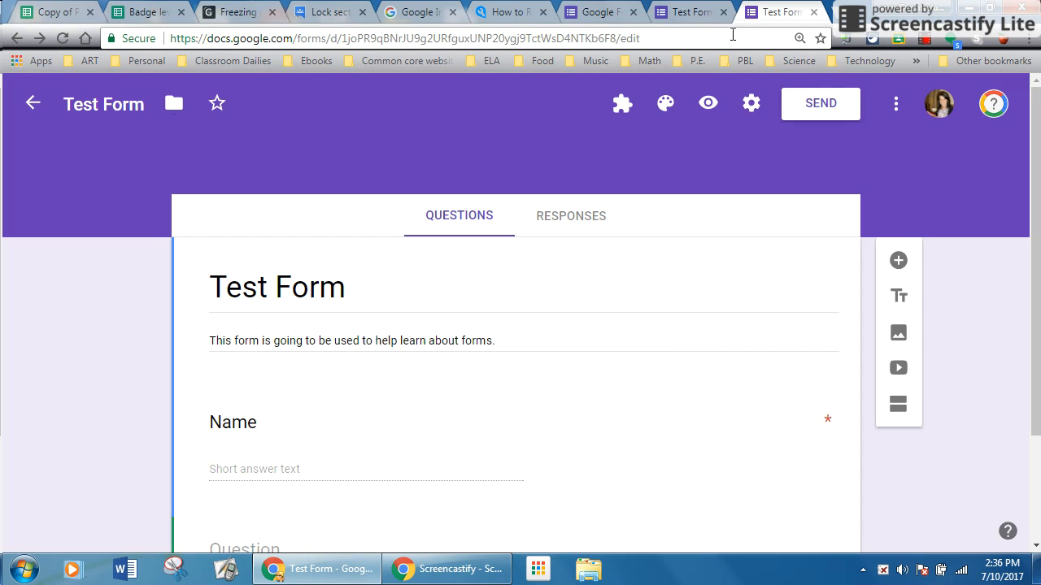
Step: Look through the email, link and embed options for sending the form, trying the shortened URL for the link
click(819, 104)
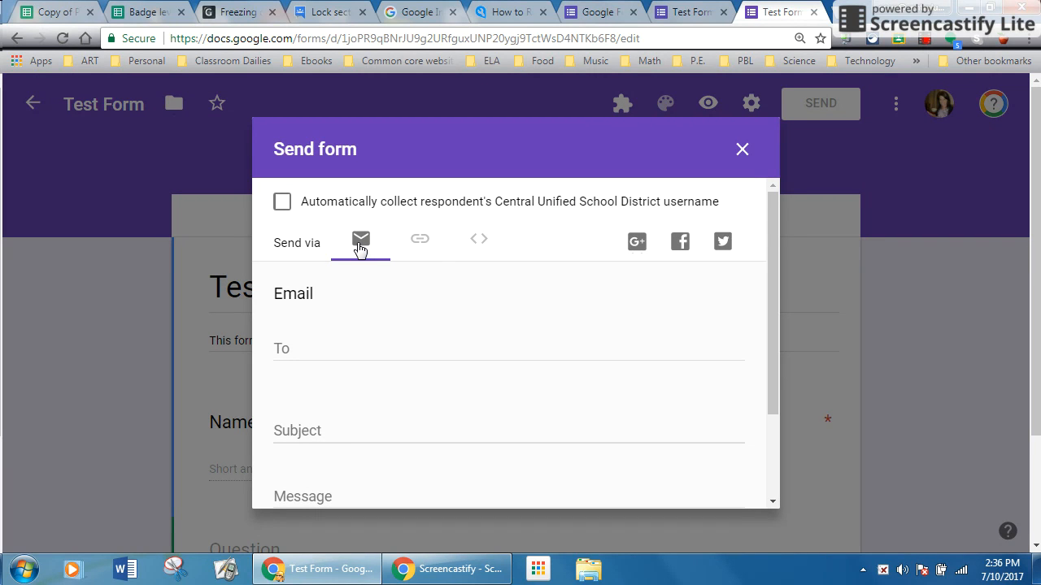
click(419, 247)
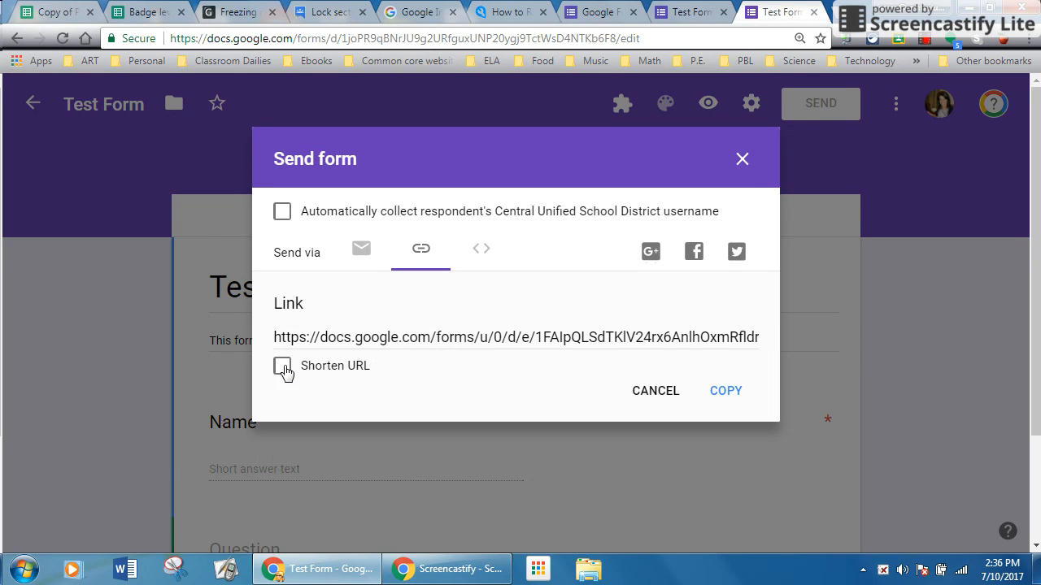
click(282, 368)
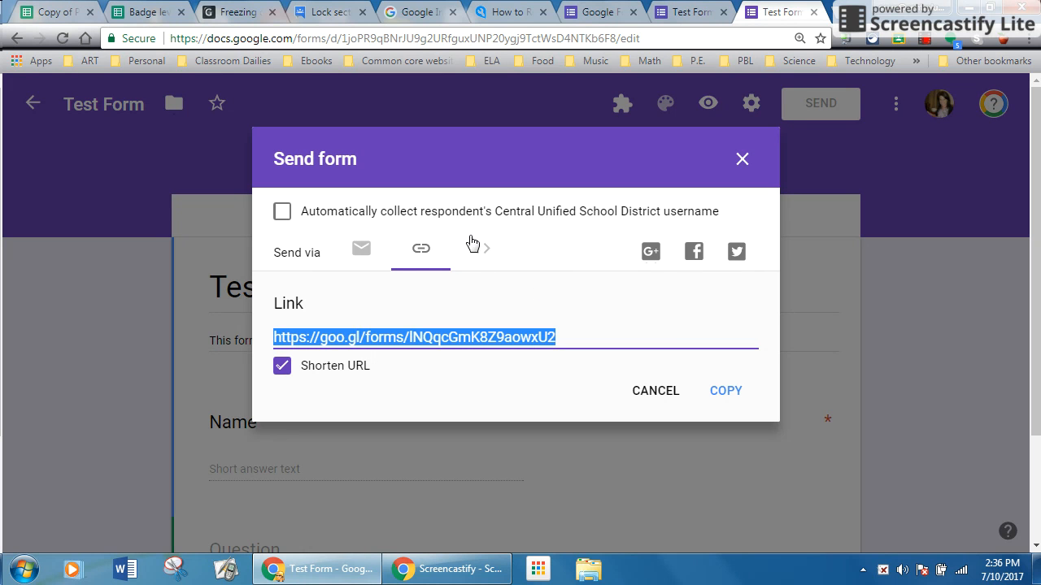
click(481, 251)
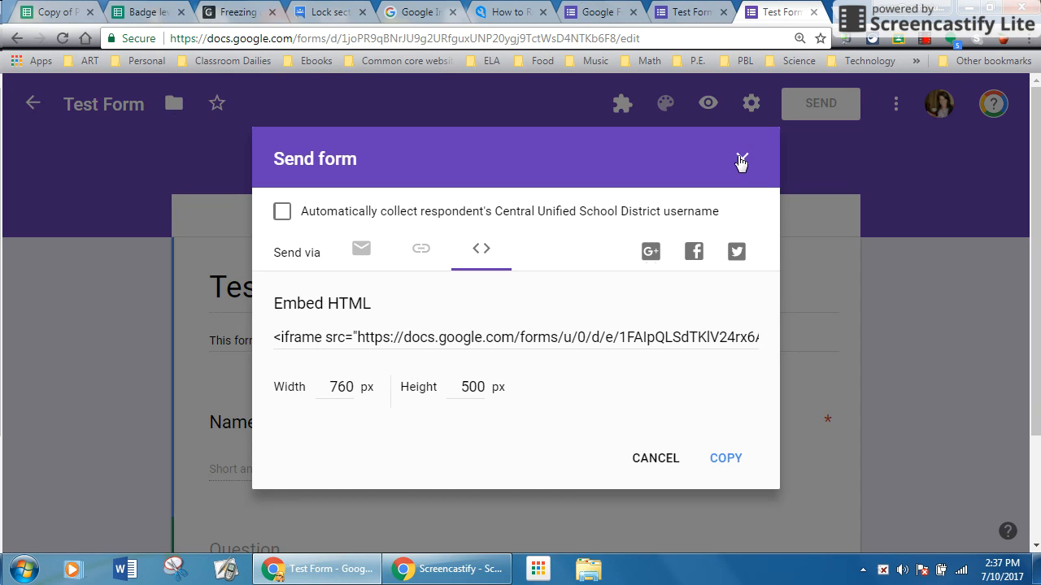
click(741, 159)
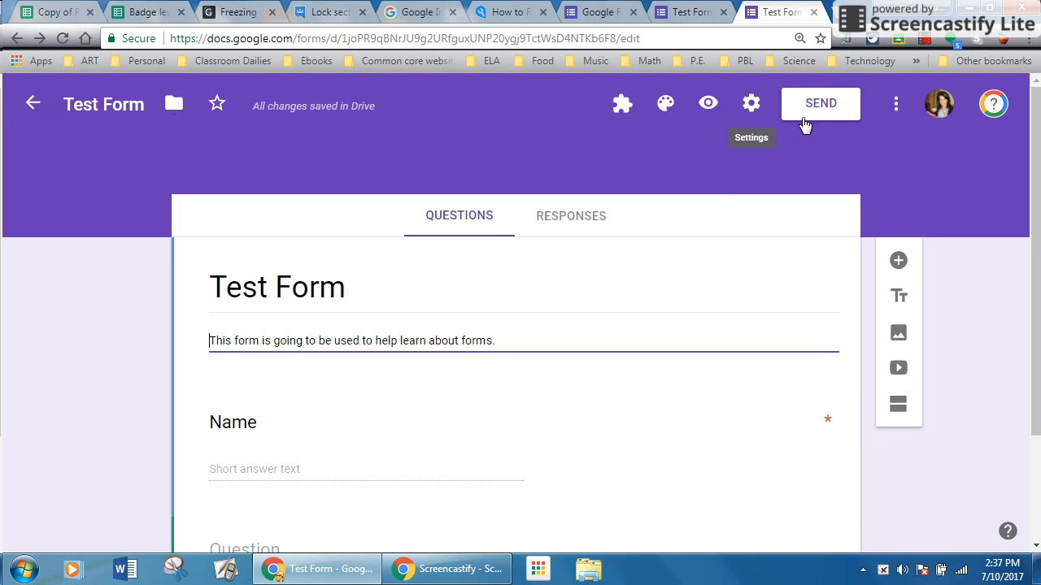
Step: Search the form add-ons for "all answers are required", look through the results and close the add-on store
click(897, 103)
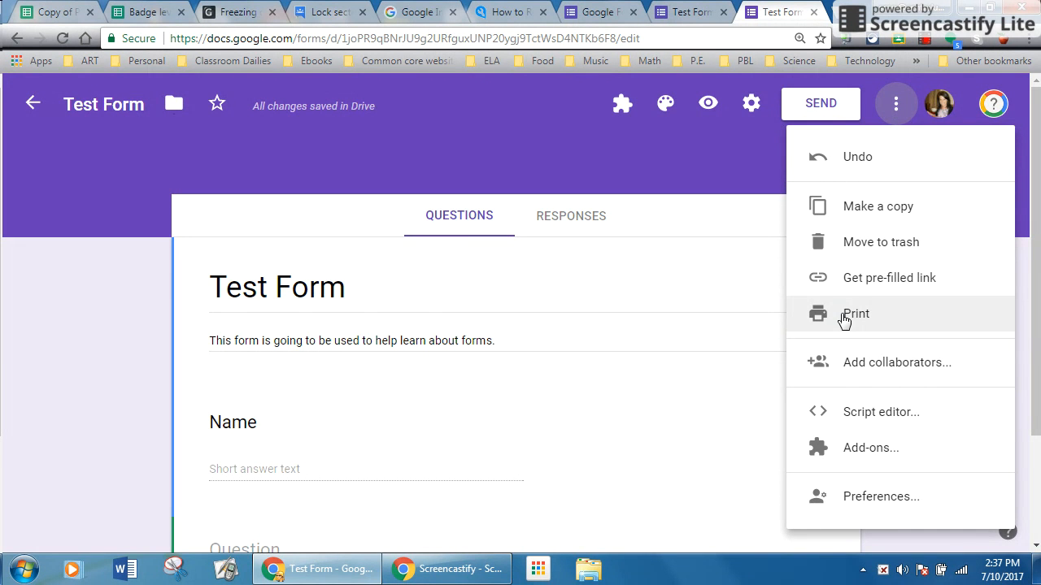
click(874, 451)
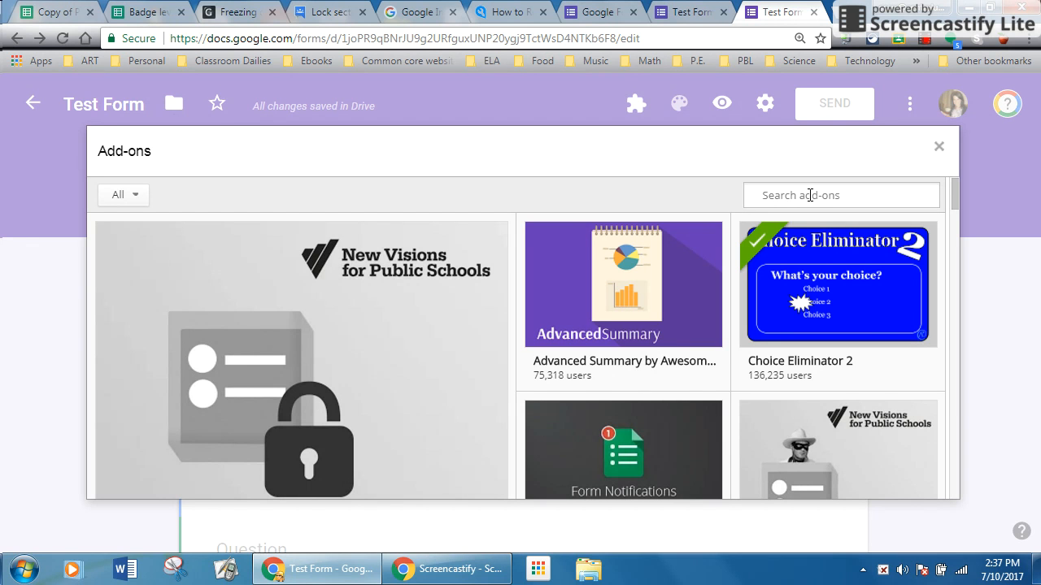
text(all answers are required)
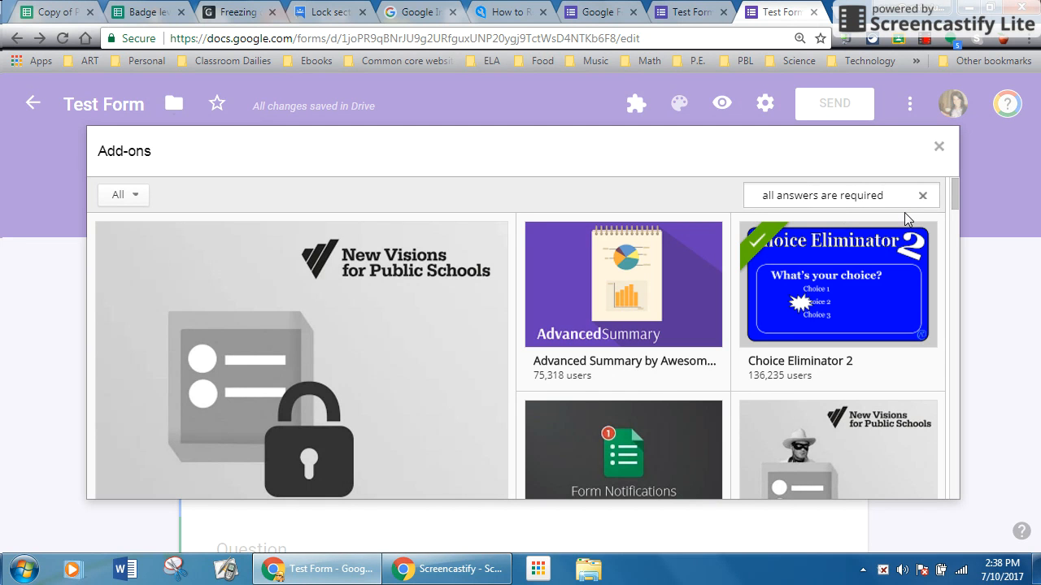
key(Return)
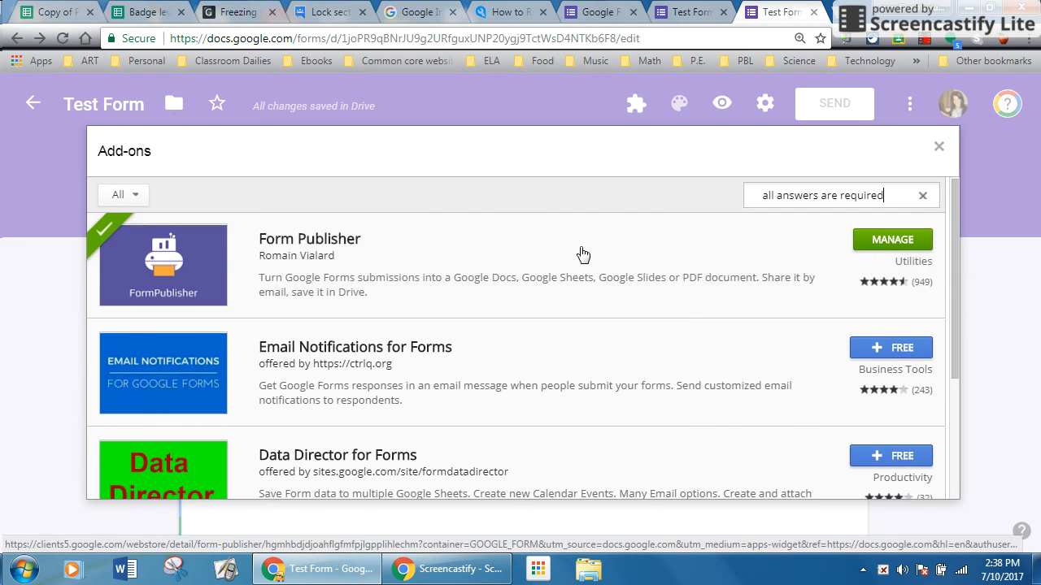
scroll(581, 256, down, 2)
scroll(582, 254, up, 3)
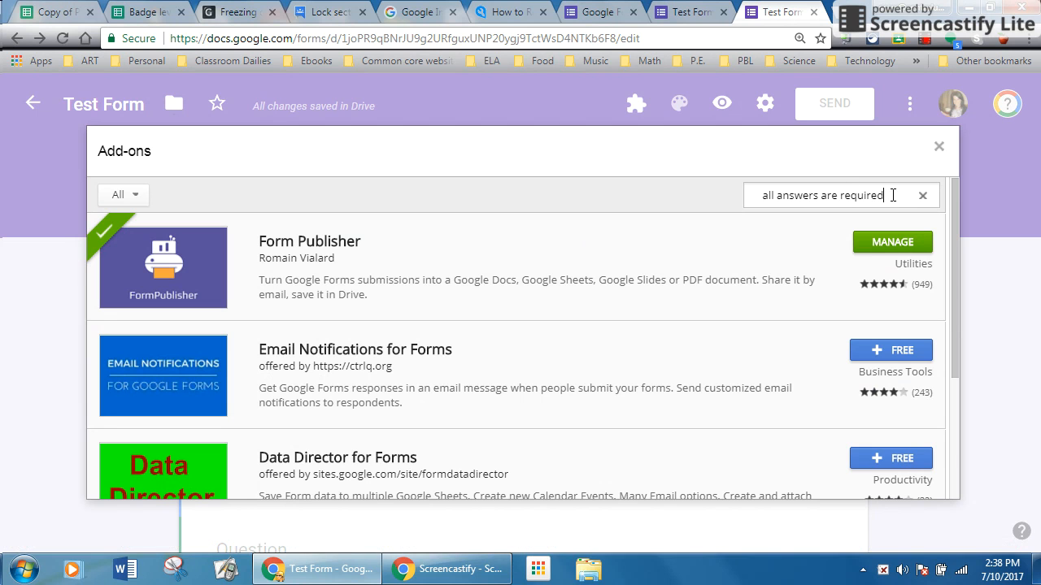
drag(893, 196, 756, 188)
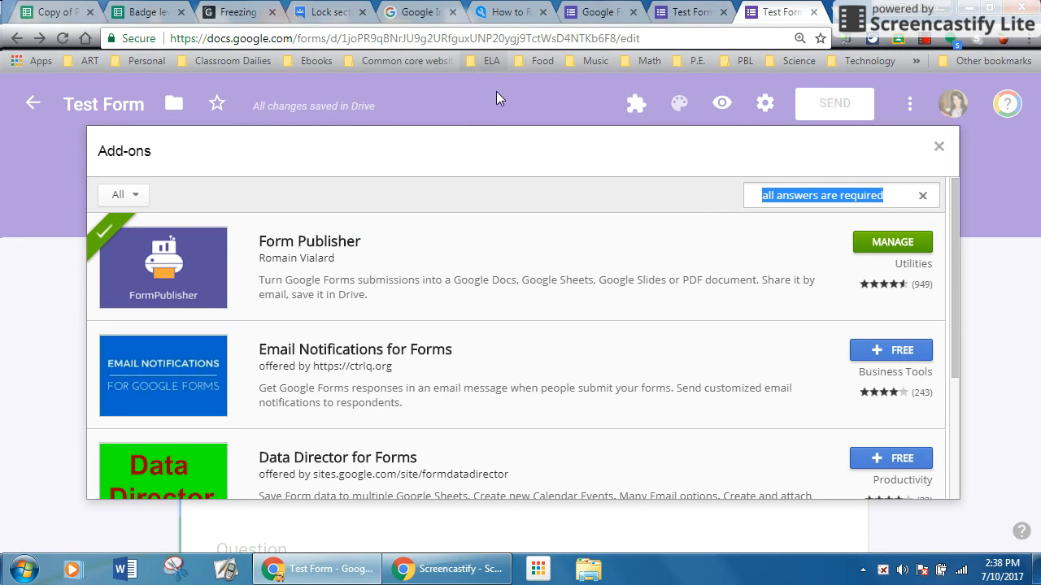
click(938, 148)
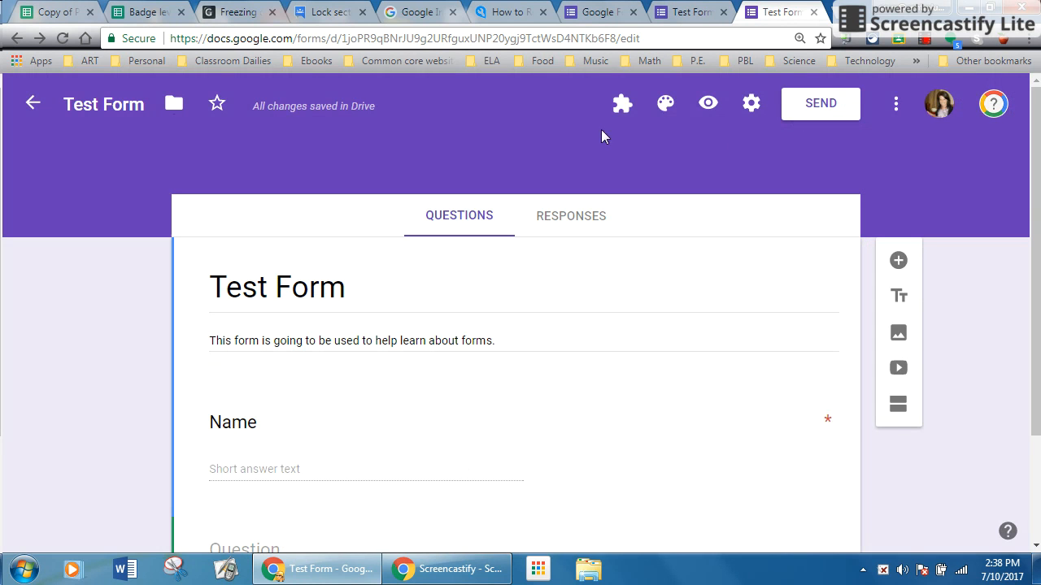
Step: Check the installed add-ons, search the add-on store for "All questions required" and close the store
click(620, 105)
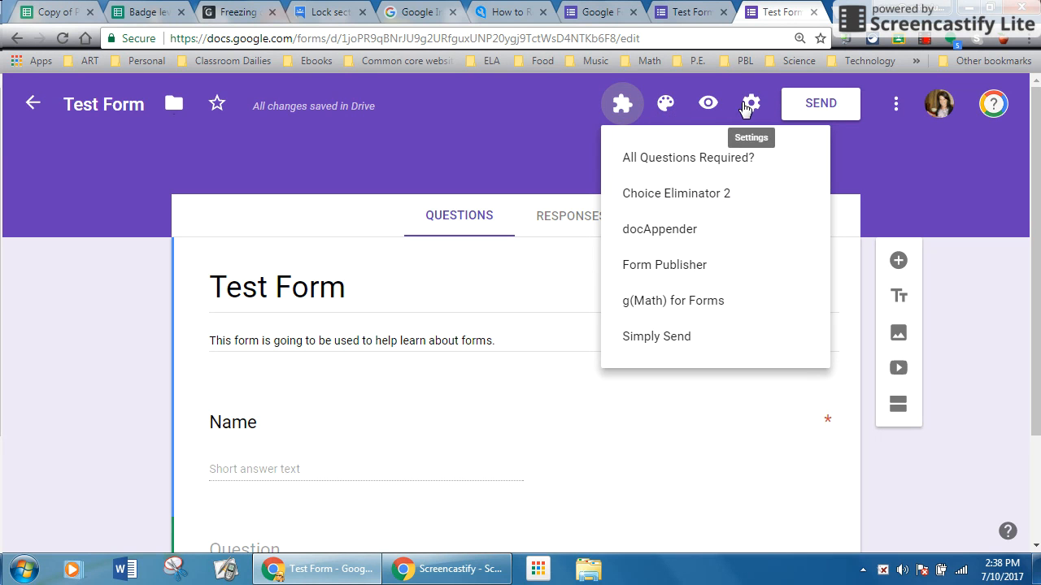
click(896, 111)
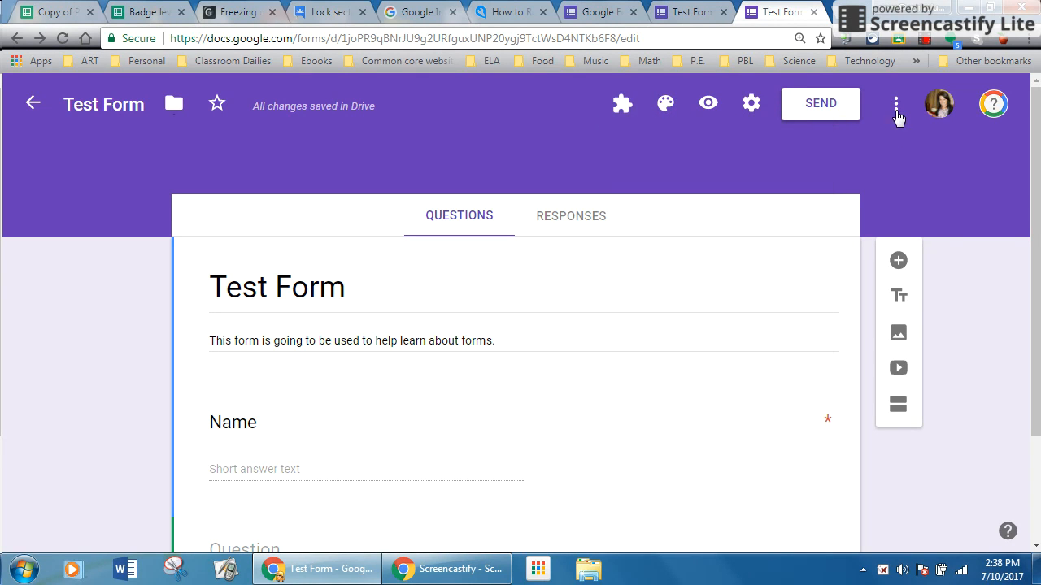
click(893, 108)
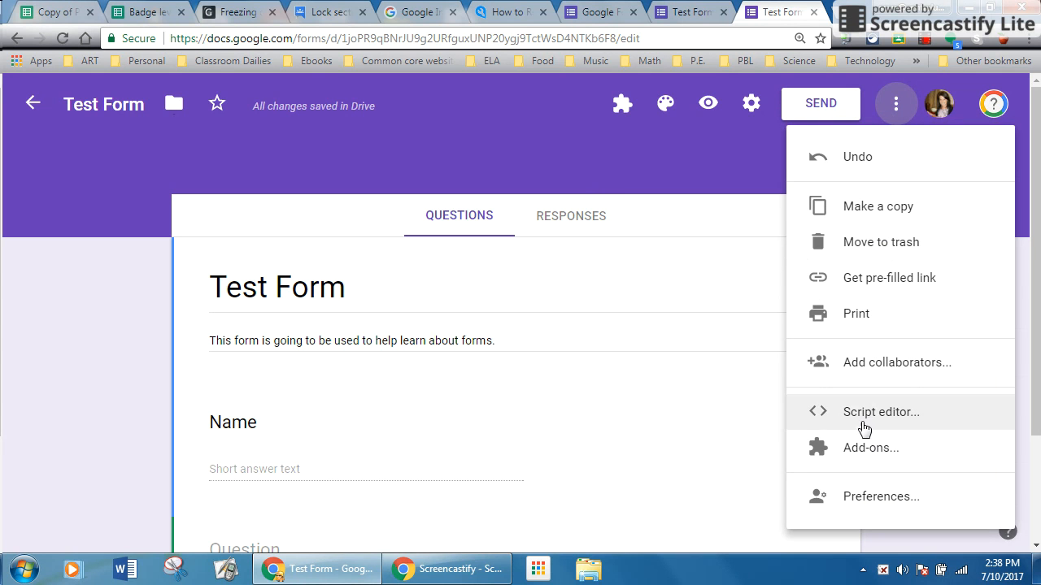
click(867, 452)
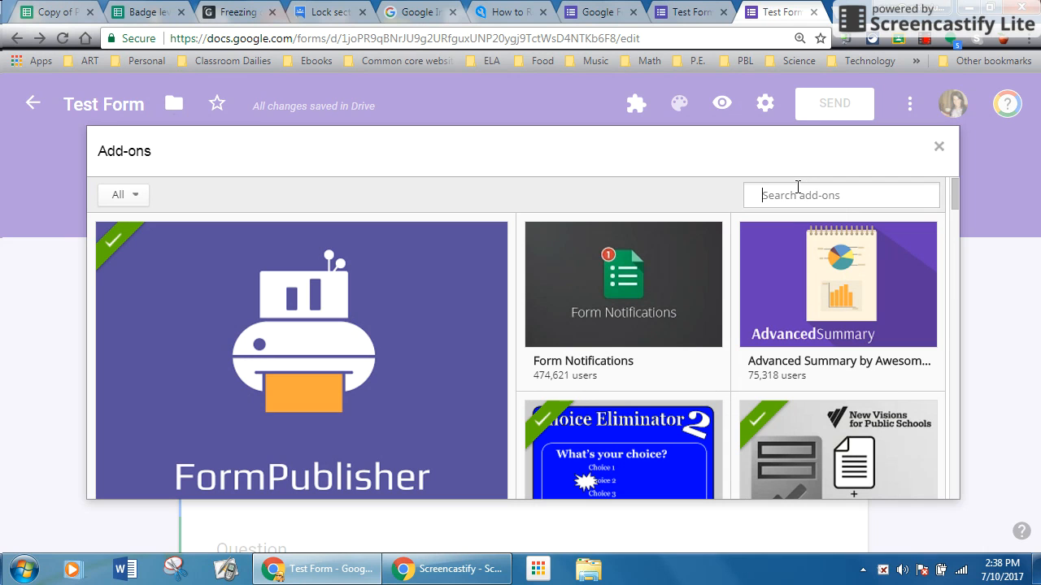
text(All questions required)
mouse_move(887, 231)
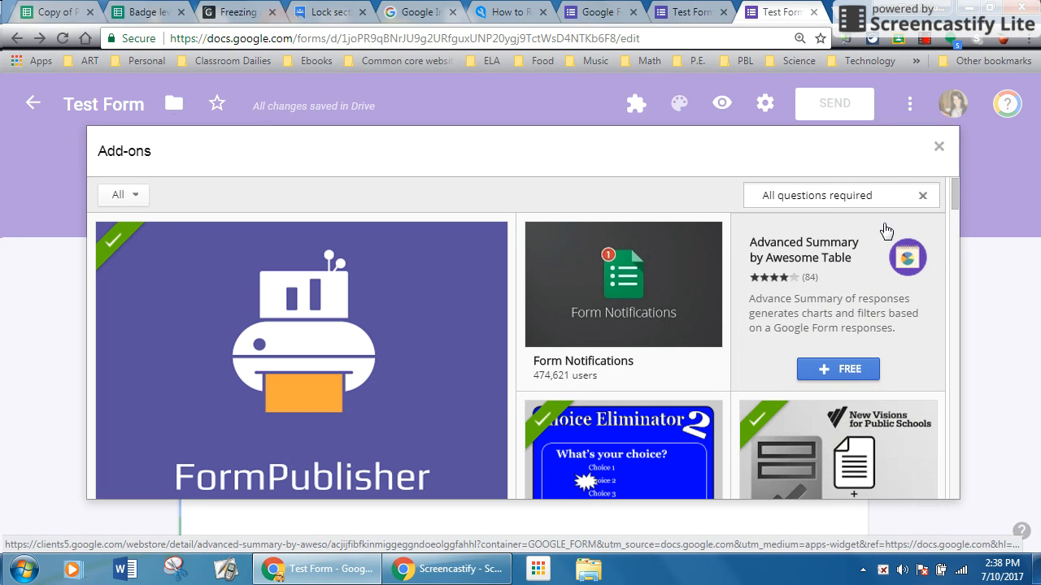
key(Return)
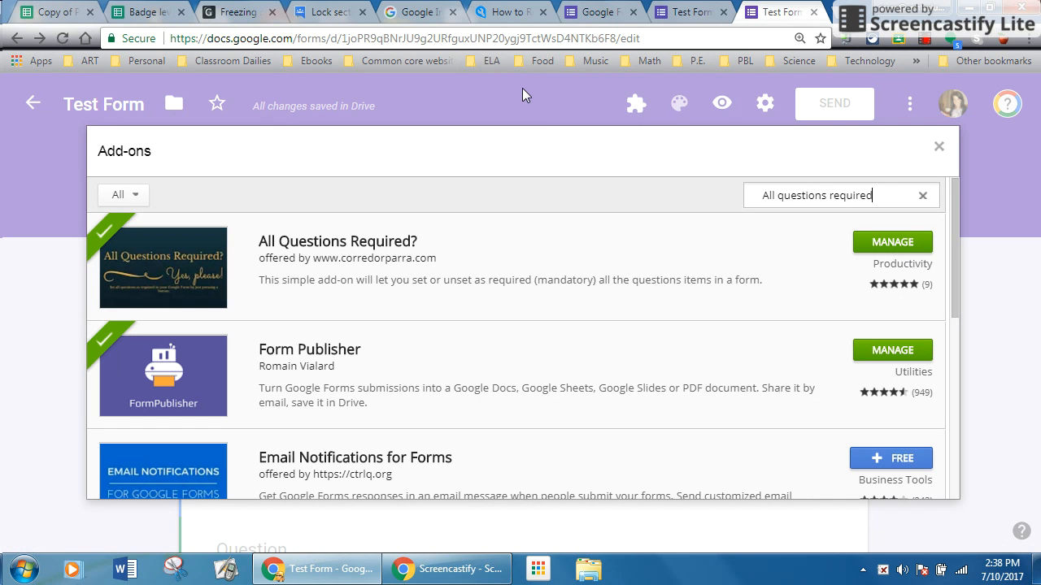
click(938, 147)
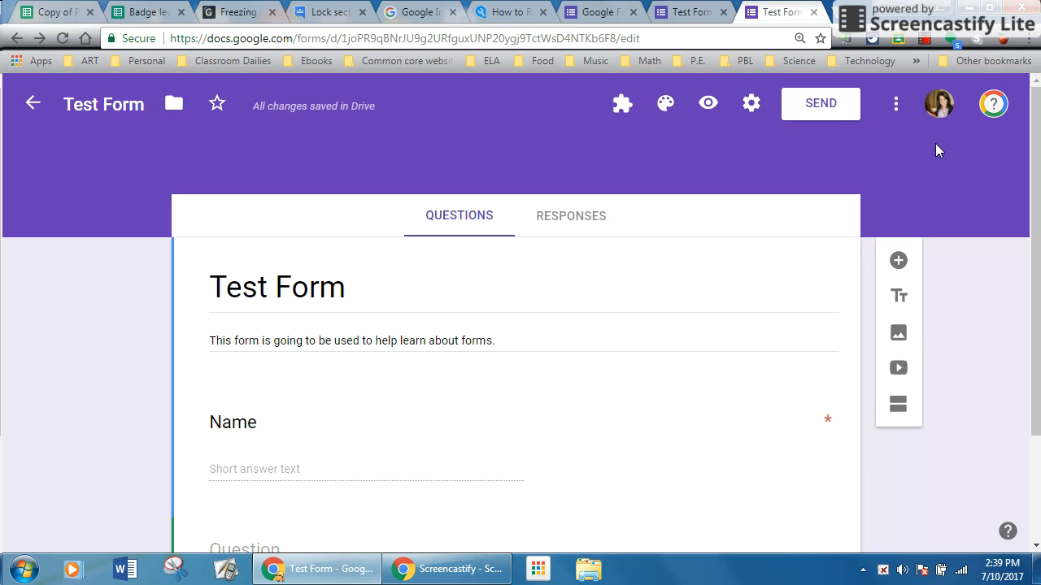
Step: Set all questions as required with the All Questions Required? add-on and check the multiple choice question's Required setting
click(620, 107)
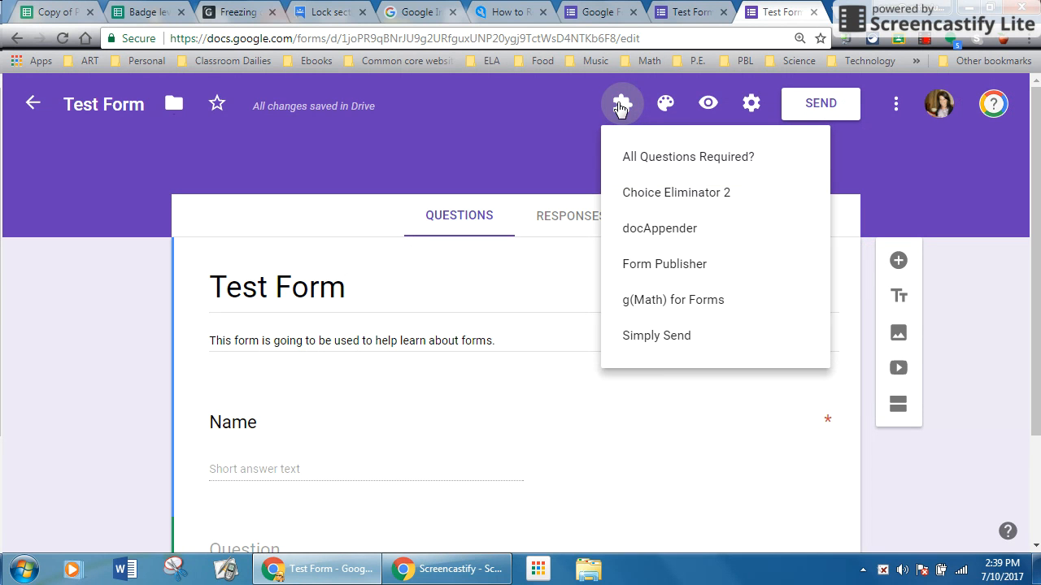
click(648, 163)
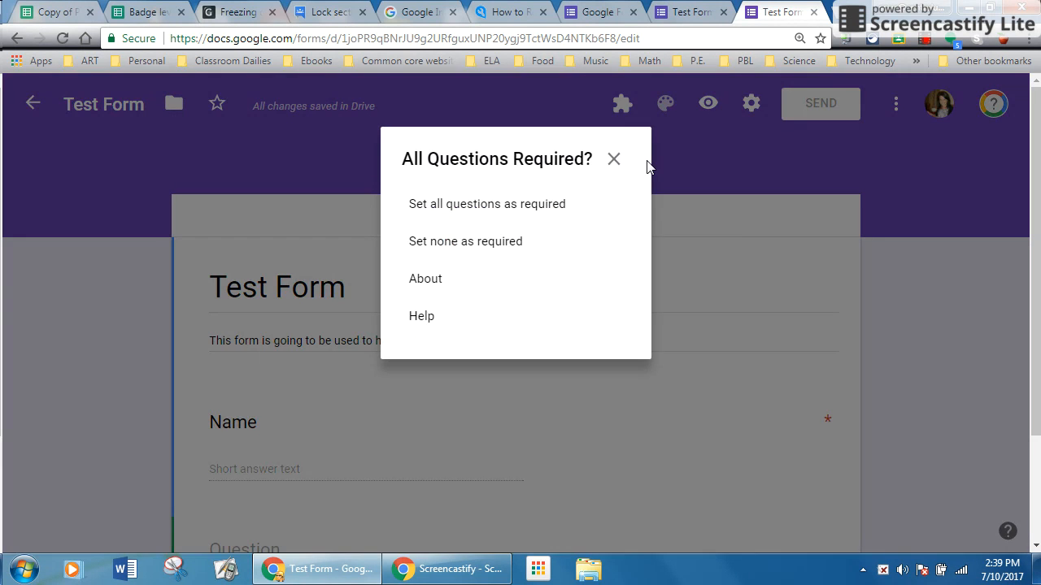
click(465, 208)
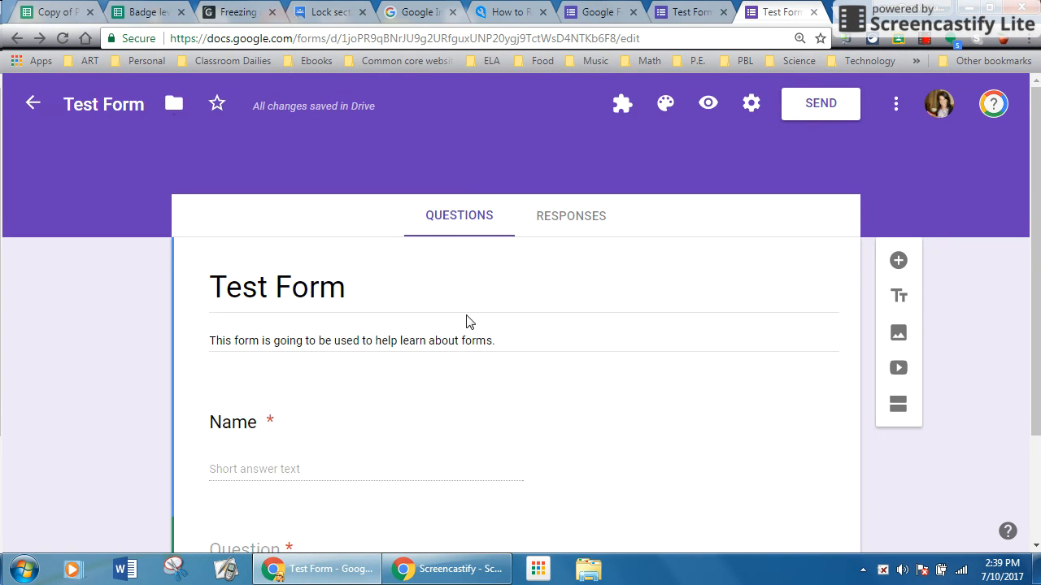
scroll(472, 325, down, 2)
click(465, 403)
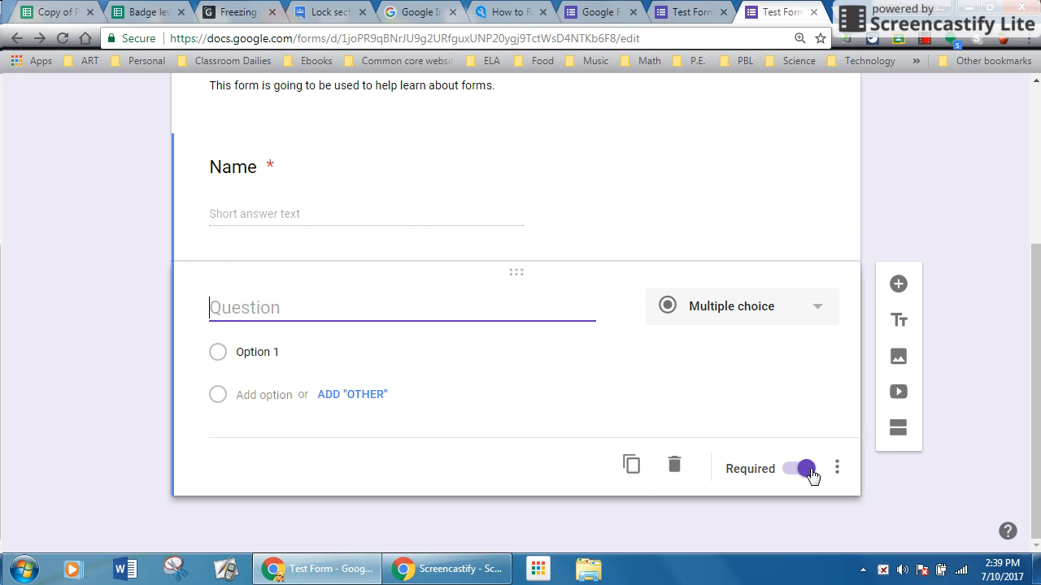
Step: View the form's responses page and return to its questions
scroll(791, 425, up, 2)
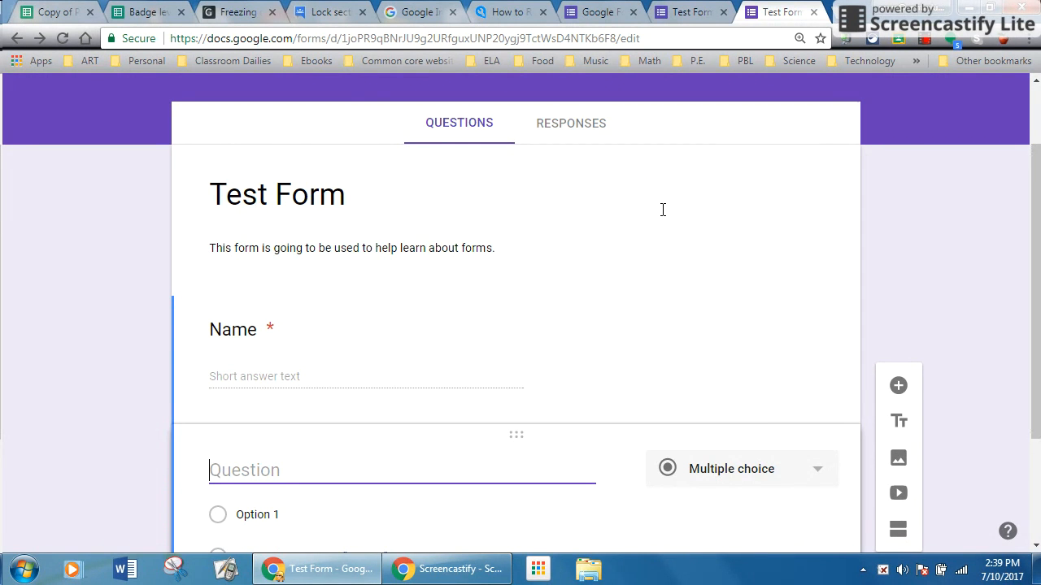
scroll(662, 212, down, 2)
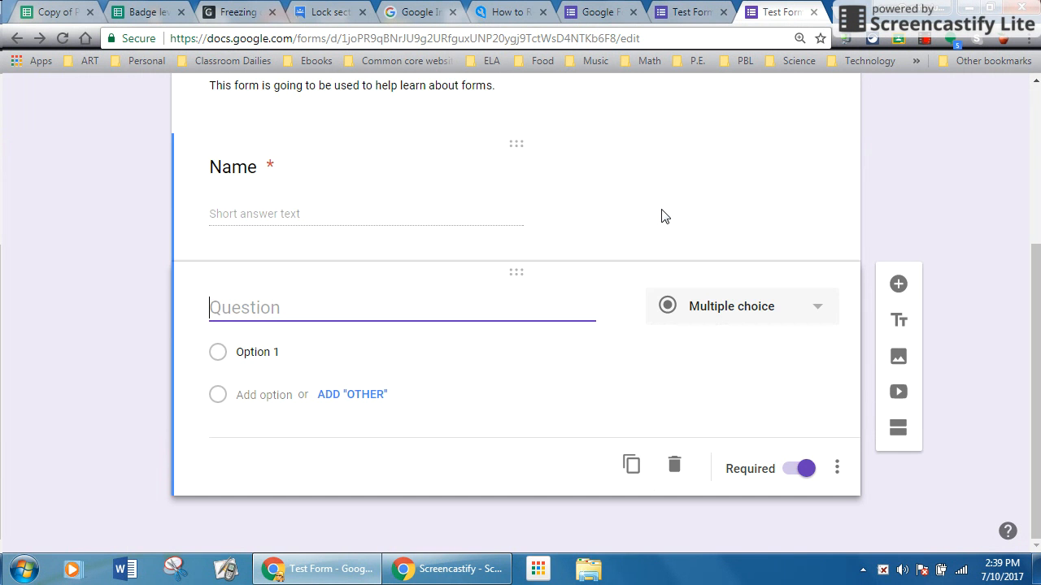
scroll(663, 216, up, 3)
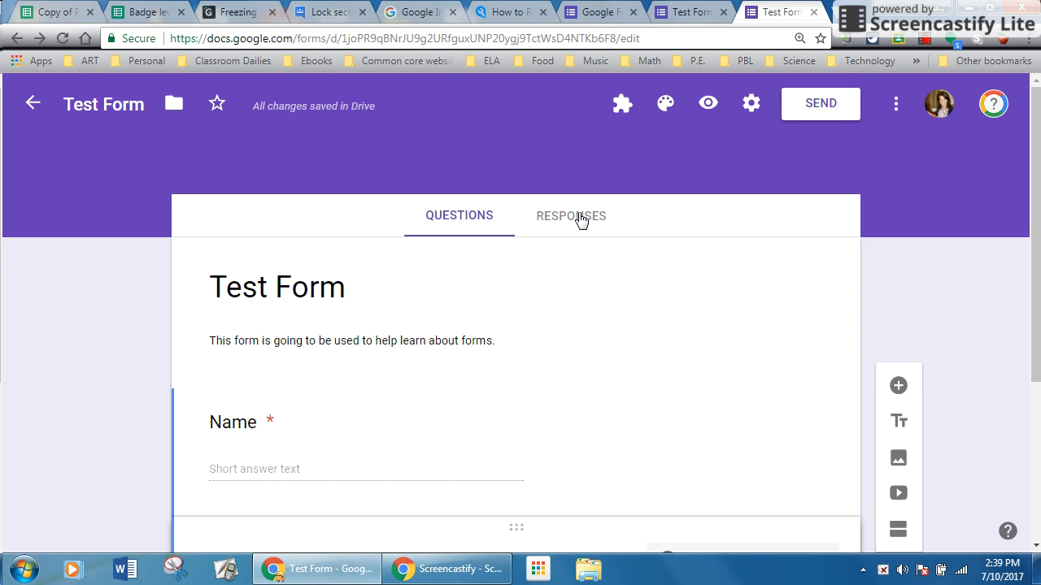
click(579, 220)
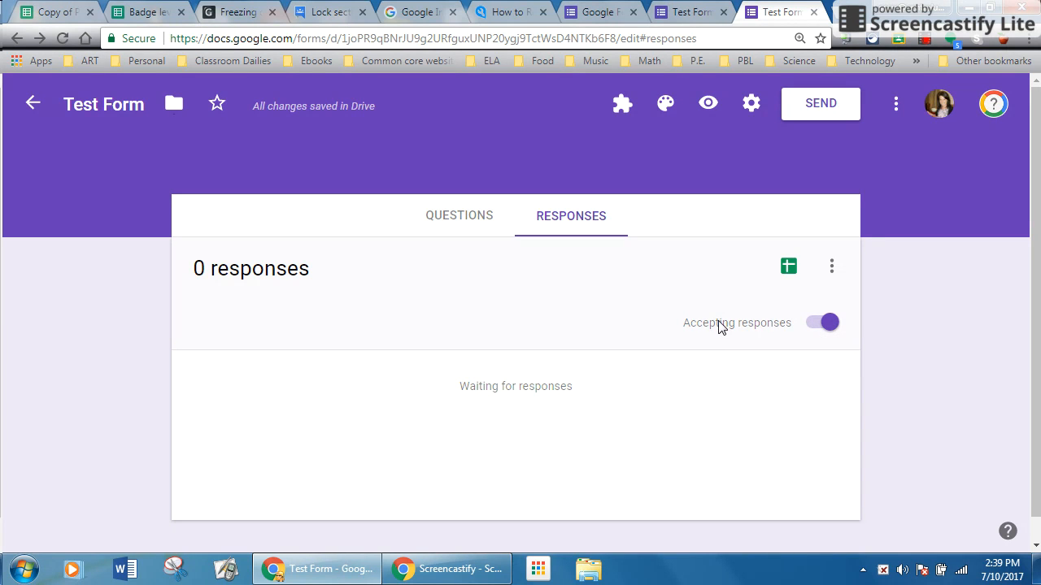
click(473, 218)
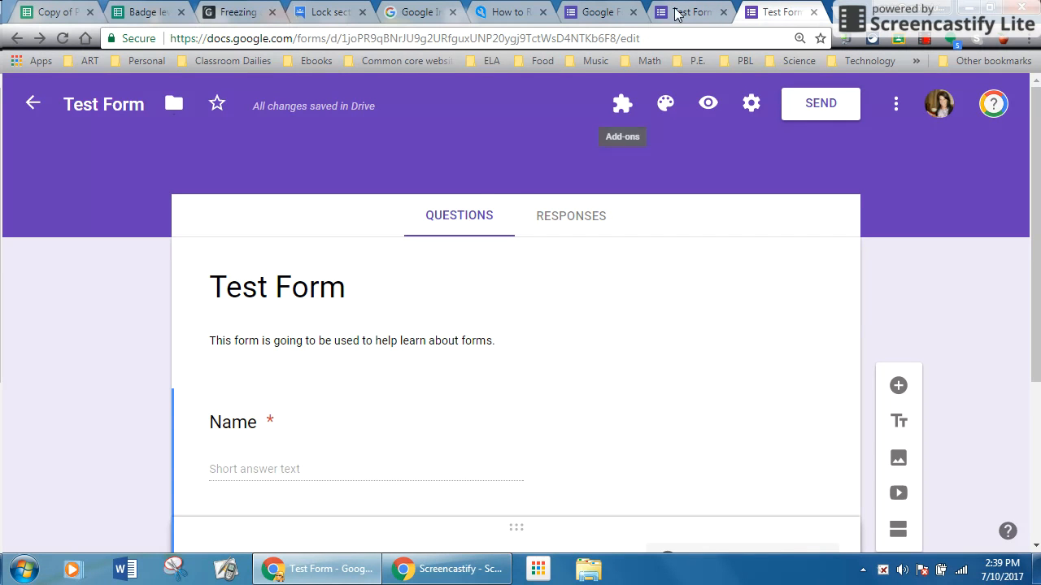
Step: Create a new form from the Blank Quiz template and open the answer key of its first question
click(579, 13)
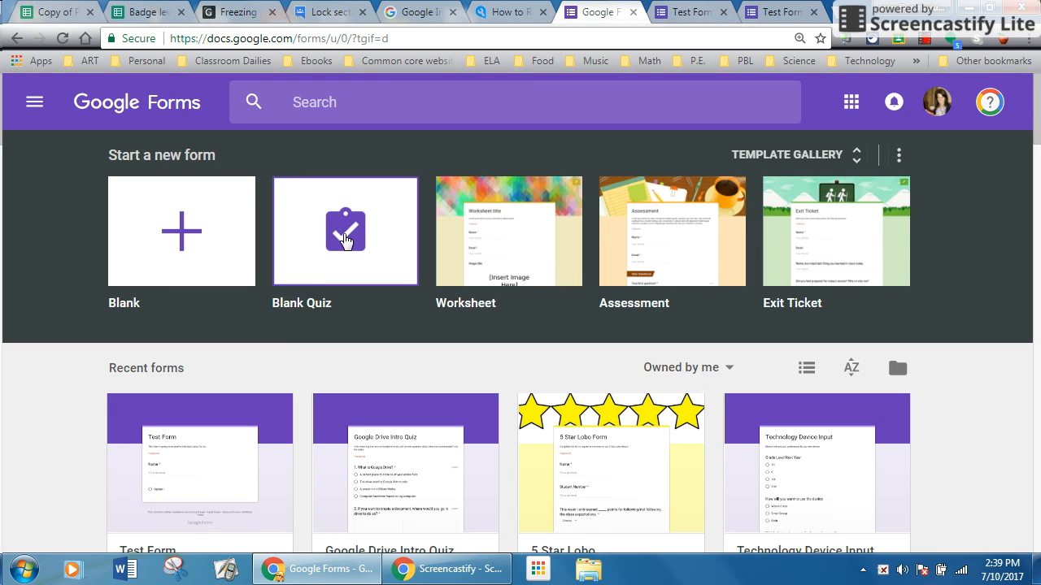
click(345, 239)
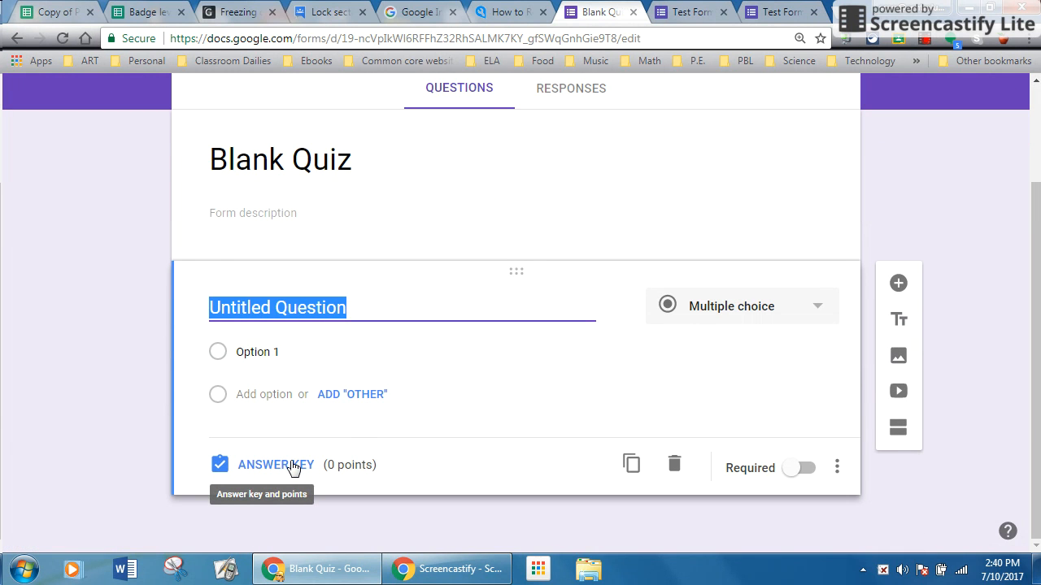
click(291, 466)
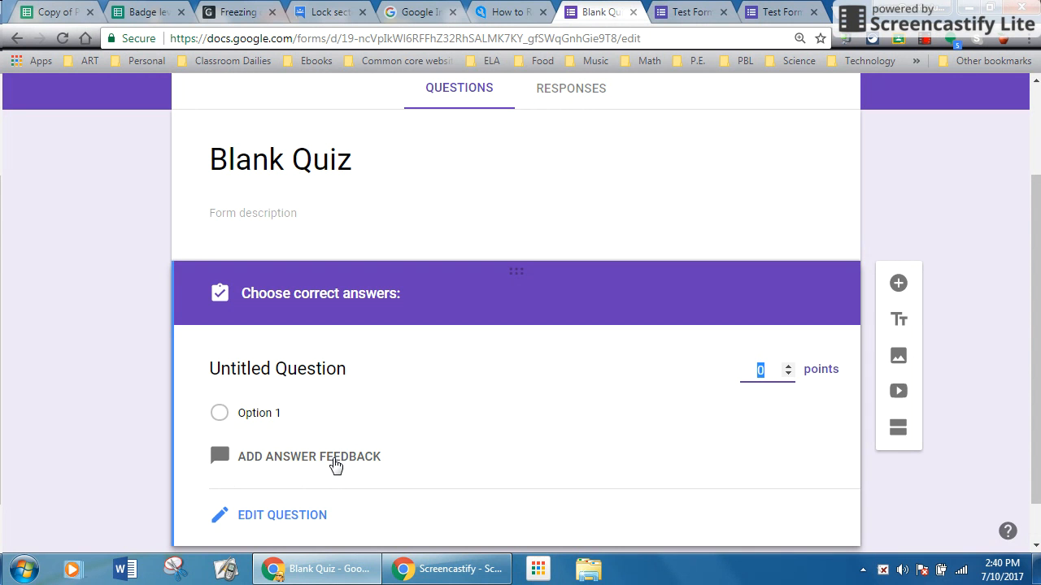
Step: View the answer feedback fields for incorrect and correct answers and save them empty
click(336, 466)
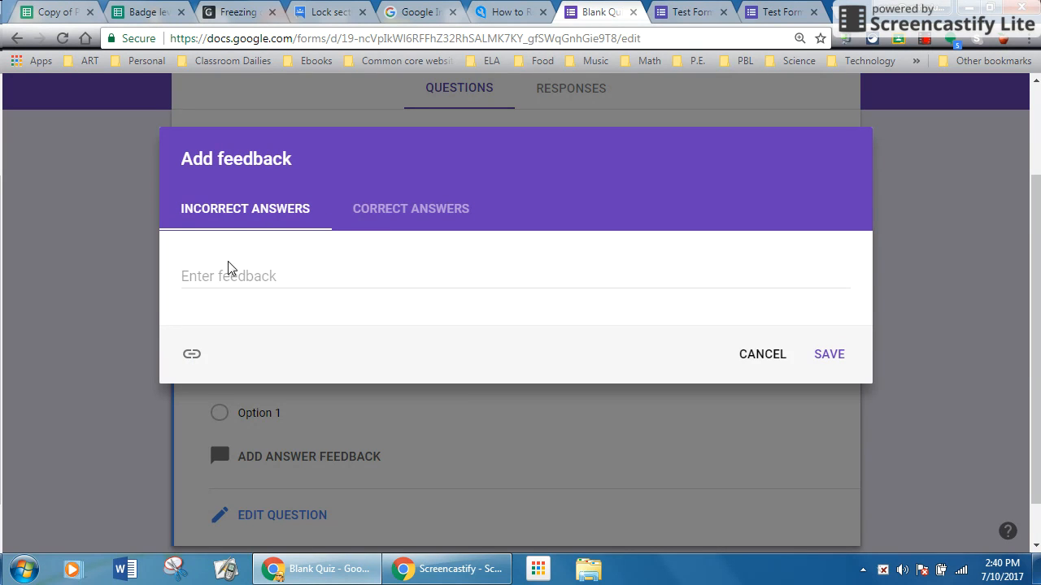
click(374, 207)
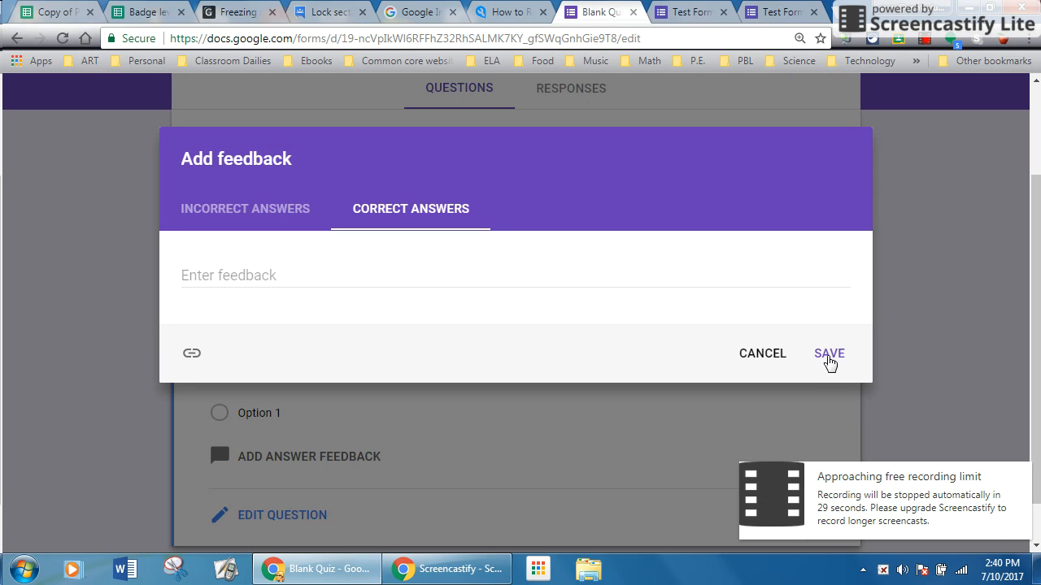
click(828, 355)
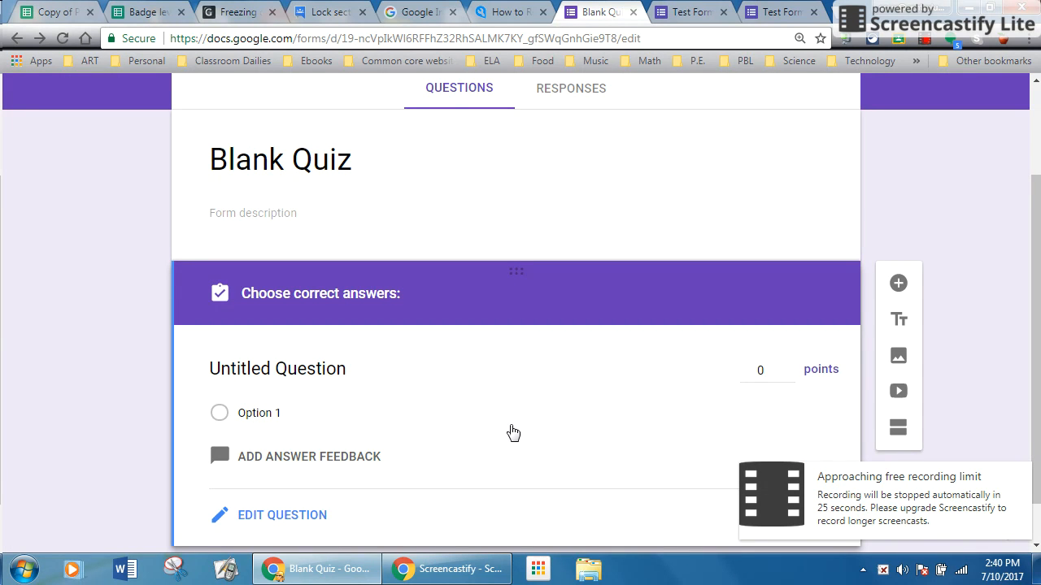
scroll(659, 338, up, 2)
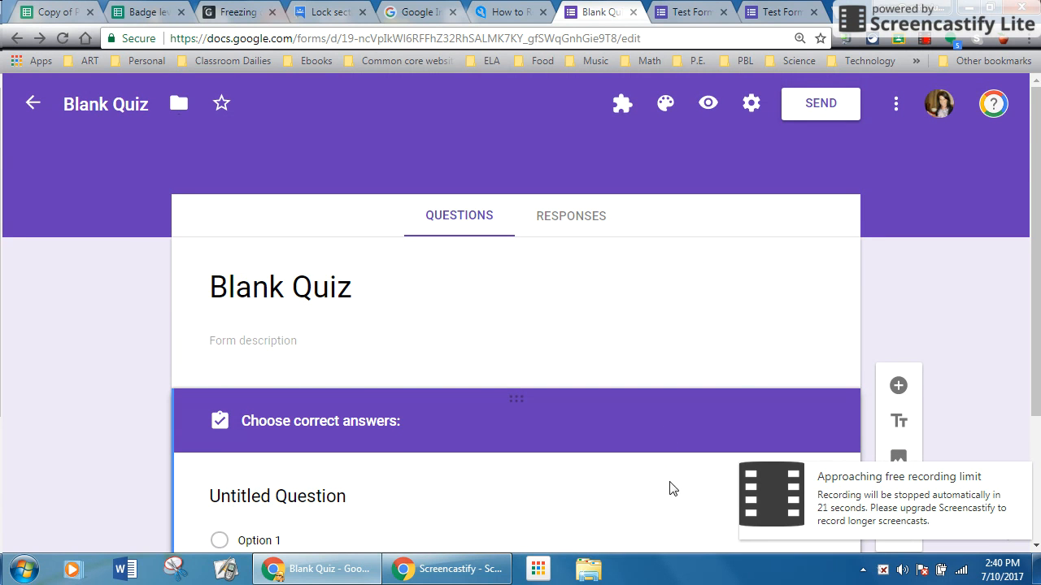
click(844, 502)
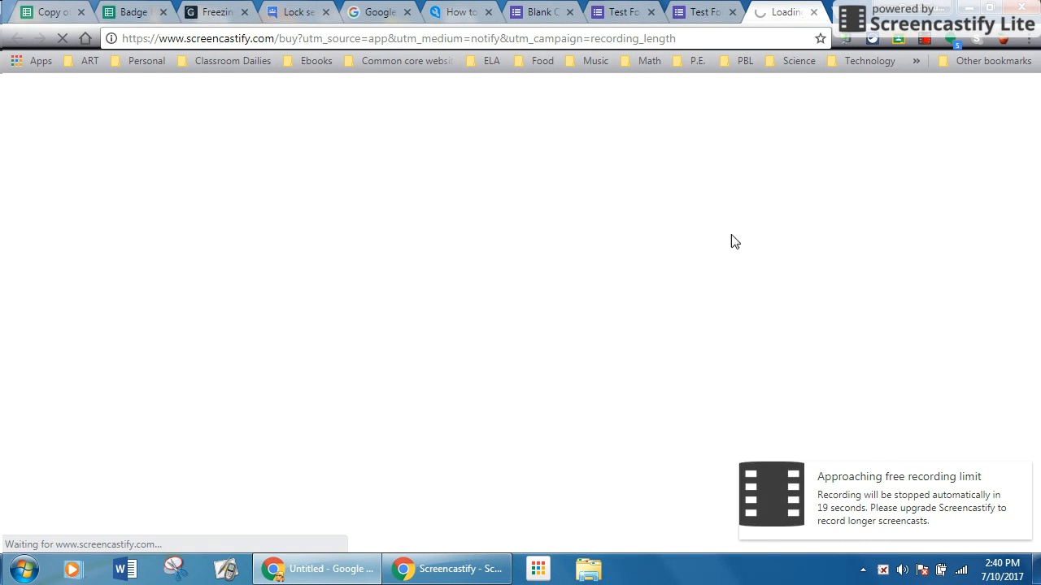